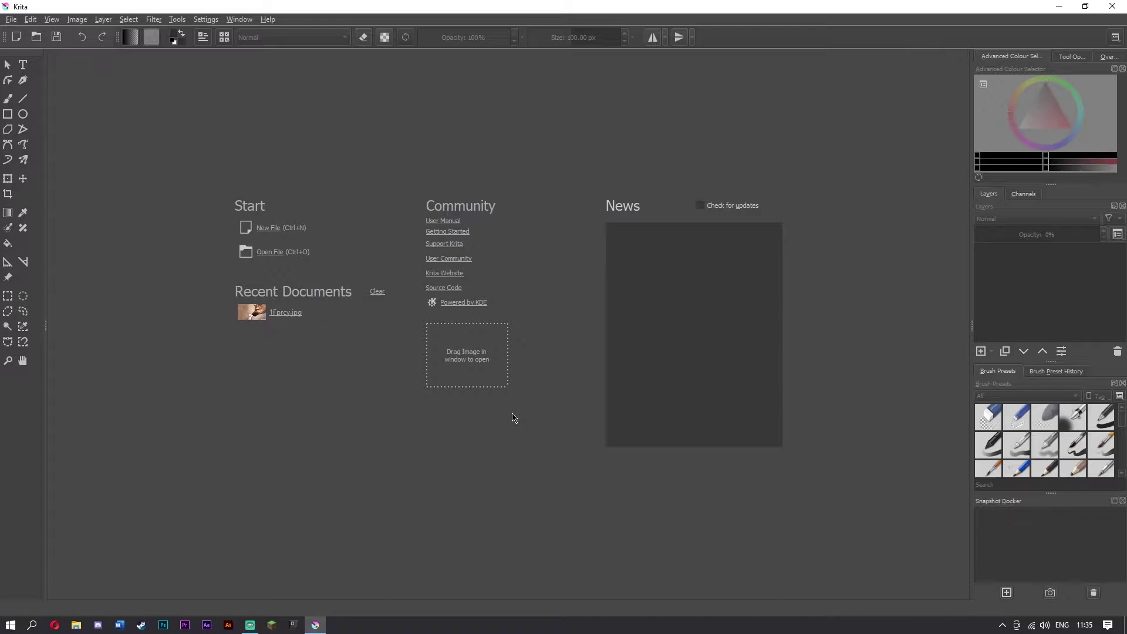
Step: Clear the Recent Documents list, then create a new 1280 × 720 px RGB/Alpha document
{"action": "left_click", "coordinate": [378, 292]}
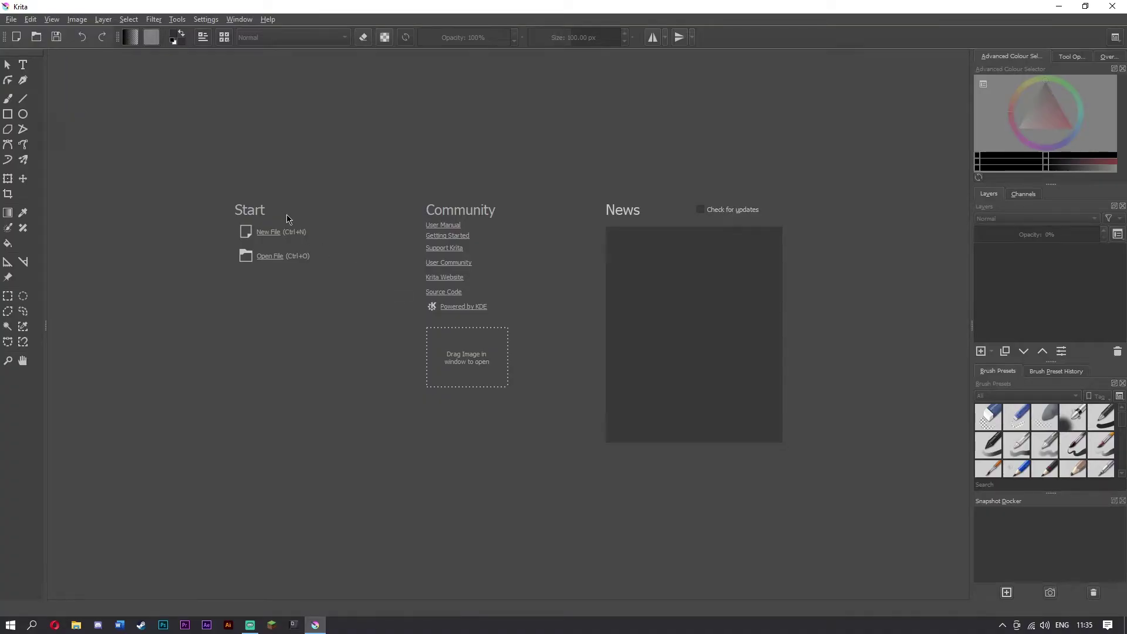
{"action": "left_click", "coordinate": [272, 233]}
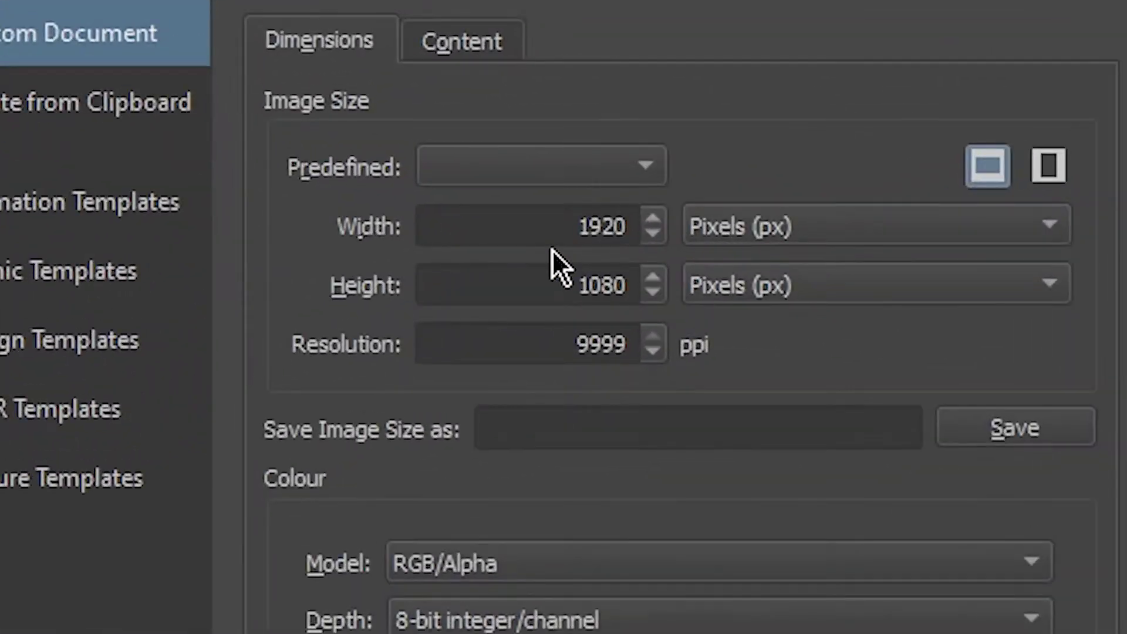
{"action": "left_click_drag", "start_coordinate": [587, 241], "coordinate": [657, 301]}
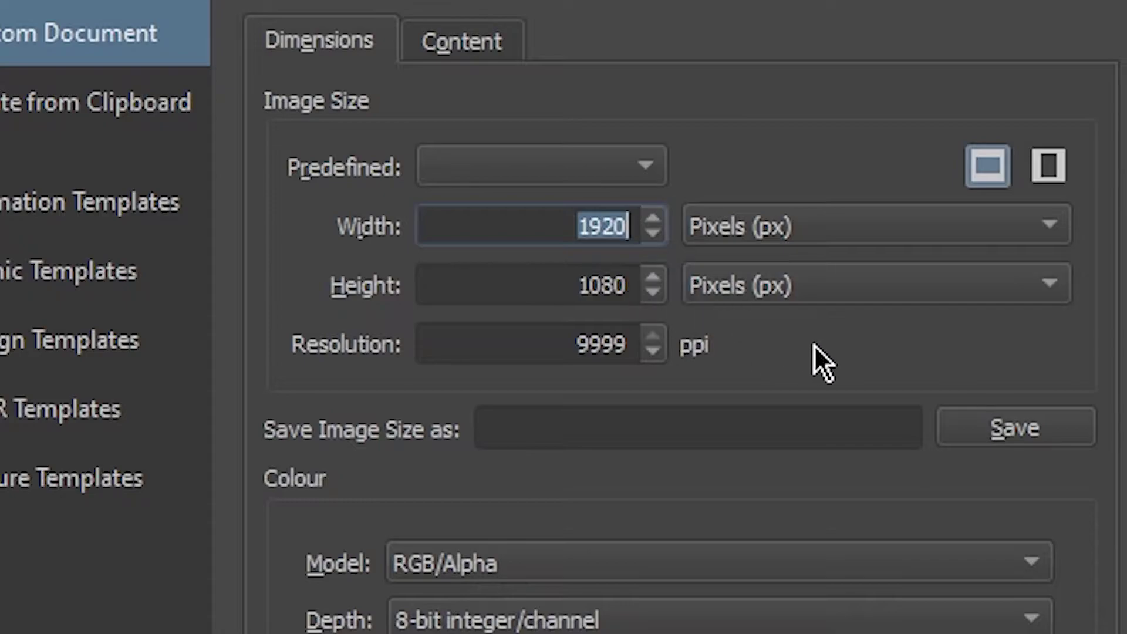
{"action": "type", "text": "1280"}
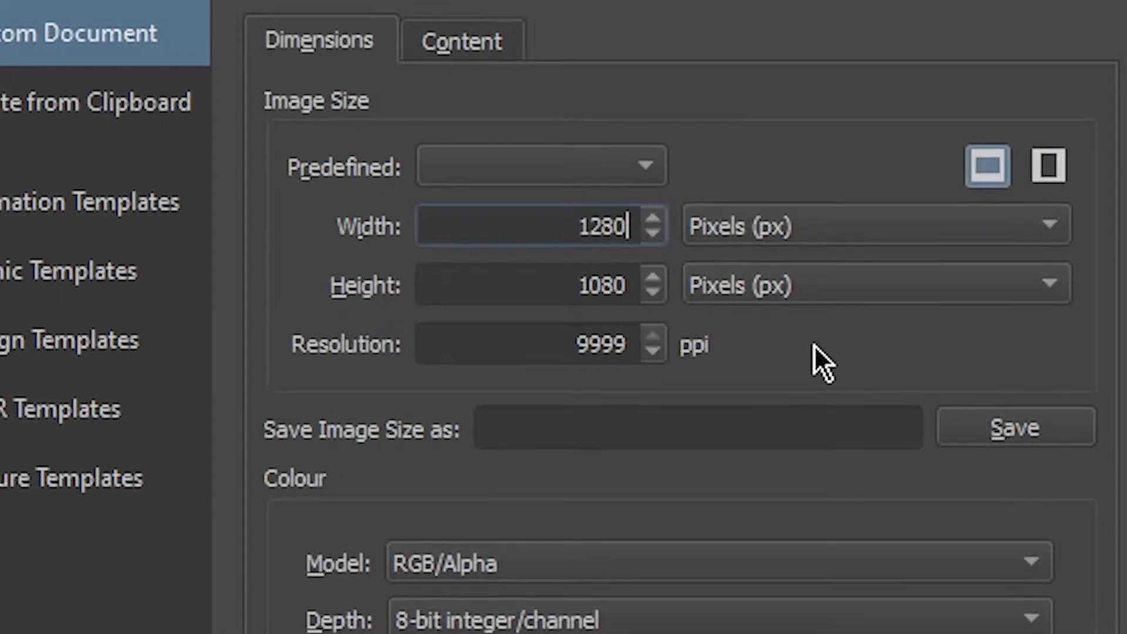
{"action": "double_click", "coordinate": [622, 291]}
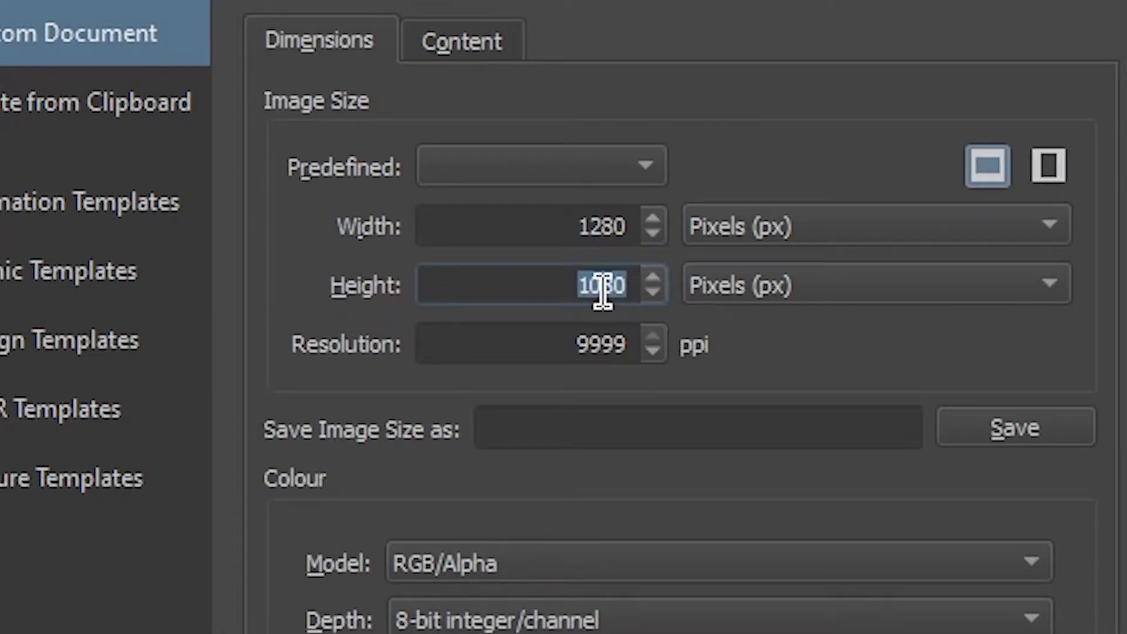
{"action": "type", "text": "720"}
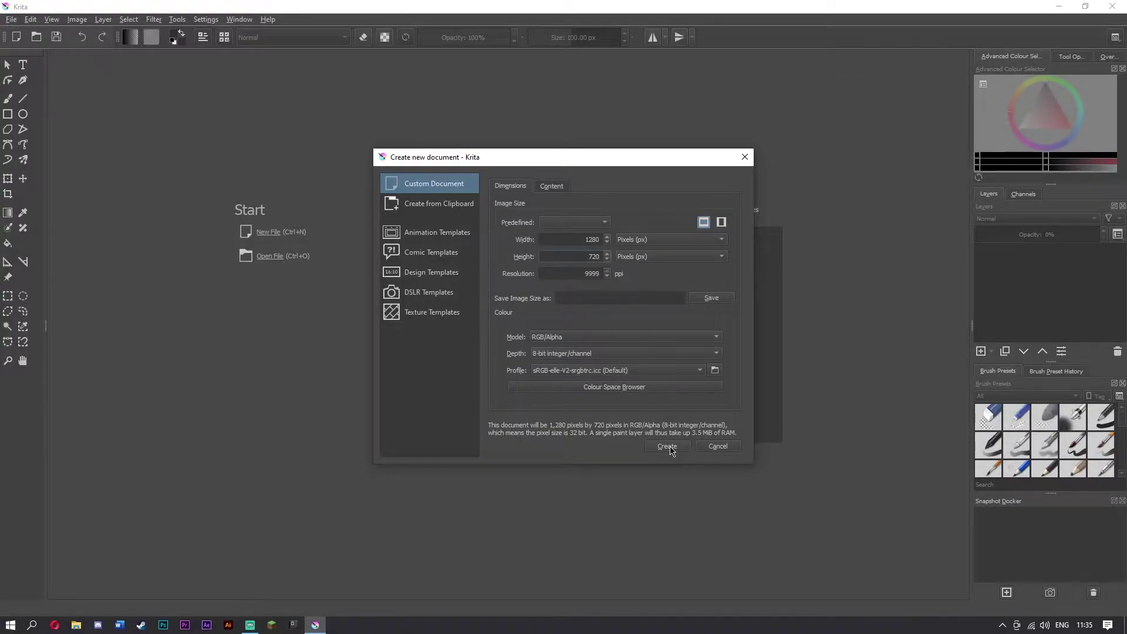
{"action": "left_click", "coordinate": [667, 447]}
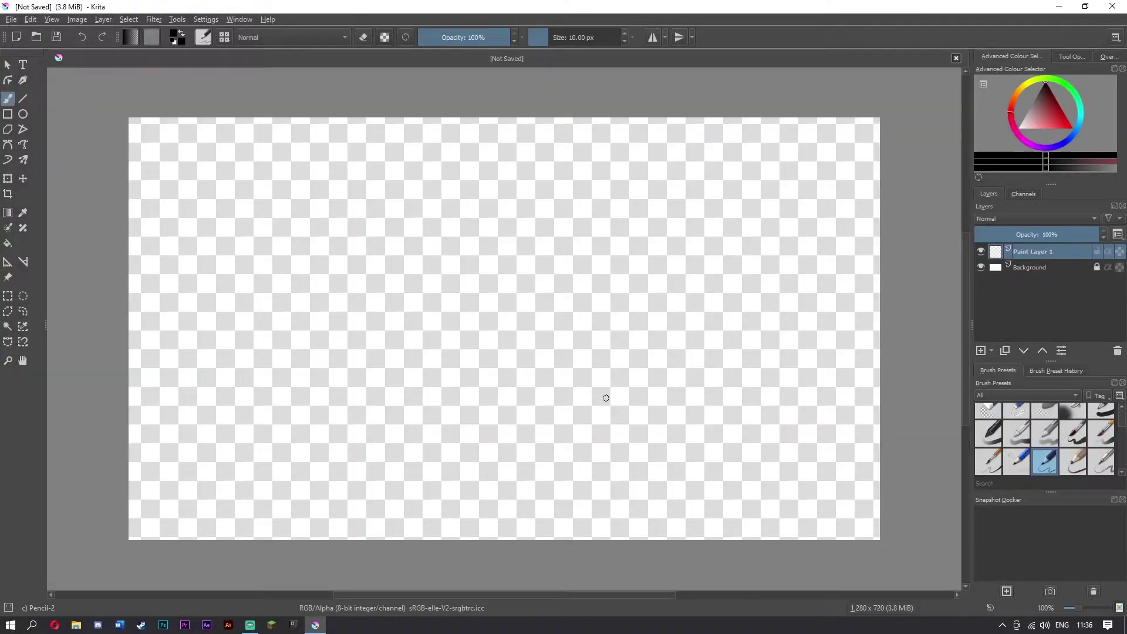
{"action": "key", "text": "1"}
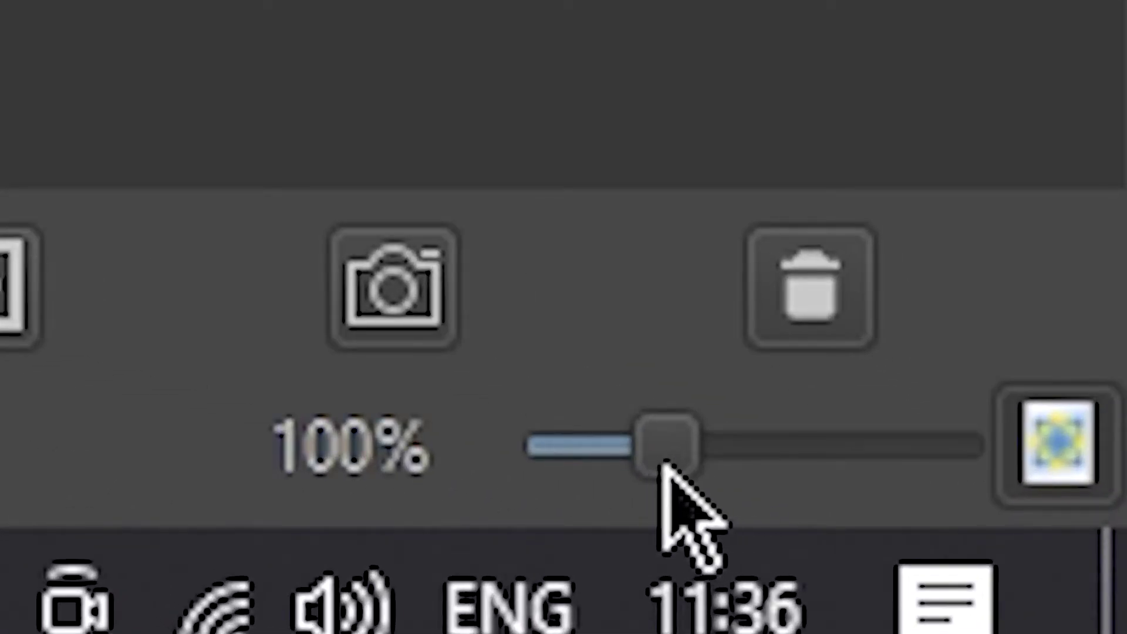
{"action": "left_click_drag", "start_coordinate": [1079, 609], "coordinate": [1064, 608]}
{"action": "left_click_drag", "start_coordinate": [528, 449], "coordinate": [690, 446]}
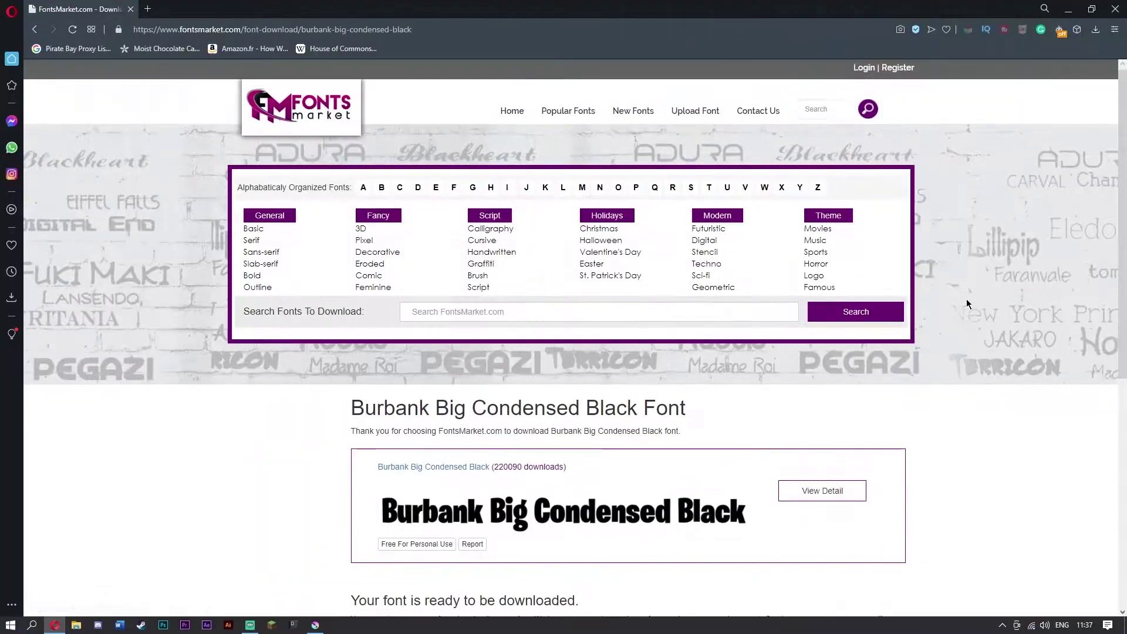
Step: Pass the robot check, download BurbankBigCondensed-Black.otf and open it in the font preview
{"action": "scroll", "coordinate": [966, 298], "scroll_direction": "down", "scroll_amount": 2}
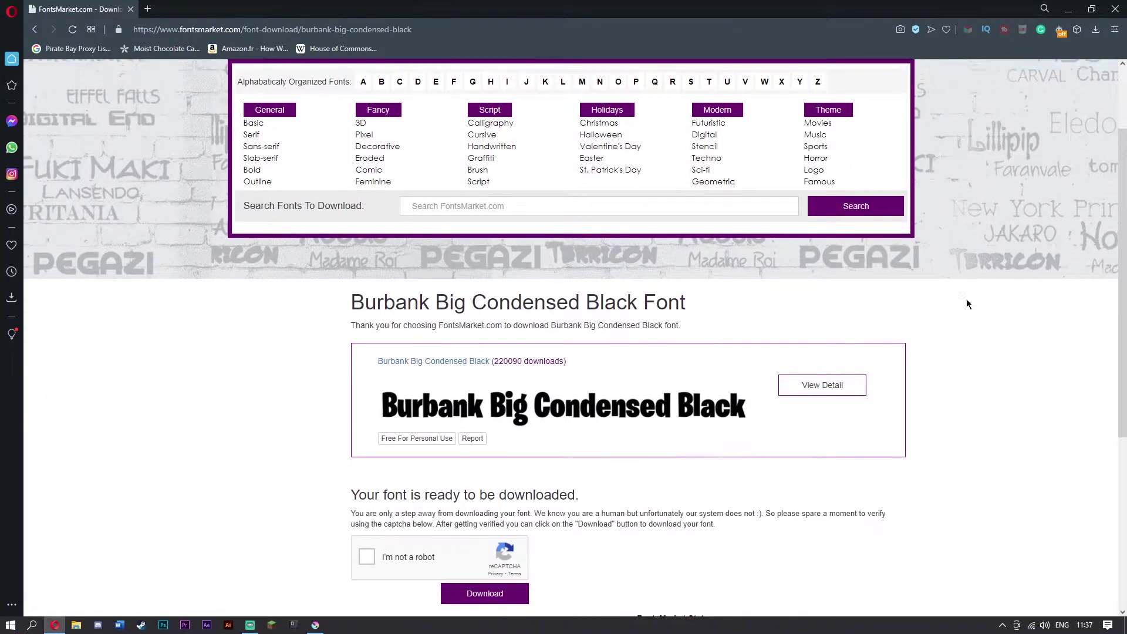
{"action": "scroll", "coordinate": [966, 298], "scroll_direction": "up", "scroll_amount": 2}
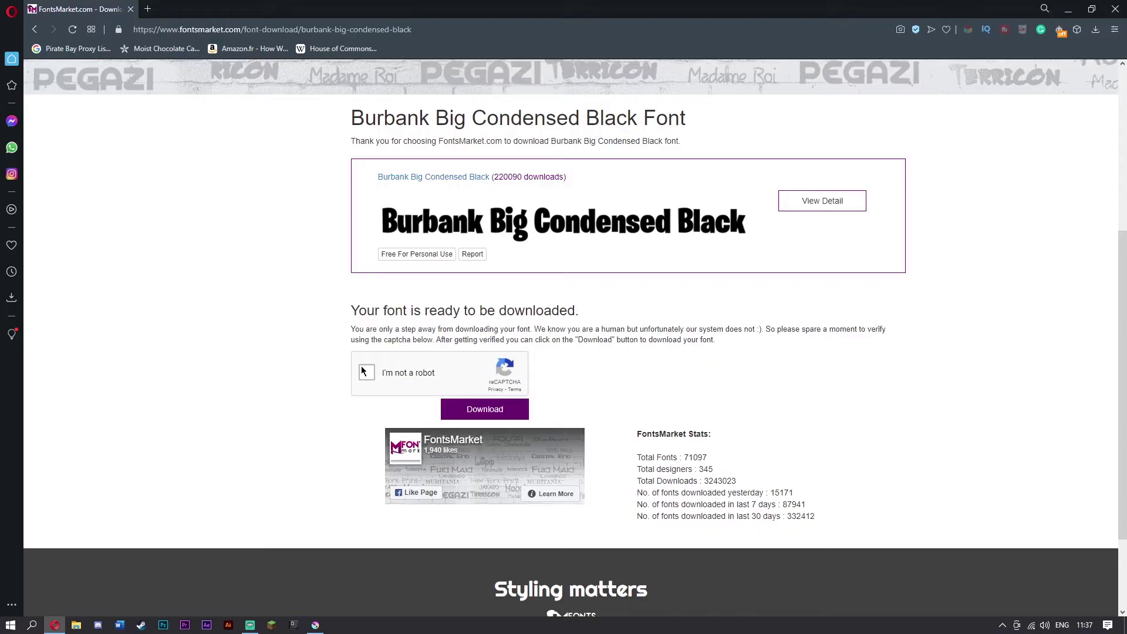
{"action": "left_click", "coordinate": [417, 370]}
{"action": "left_click", "coordinate": [506, 409]}
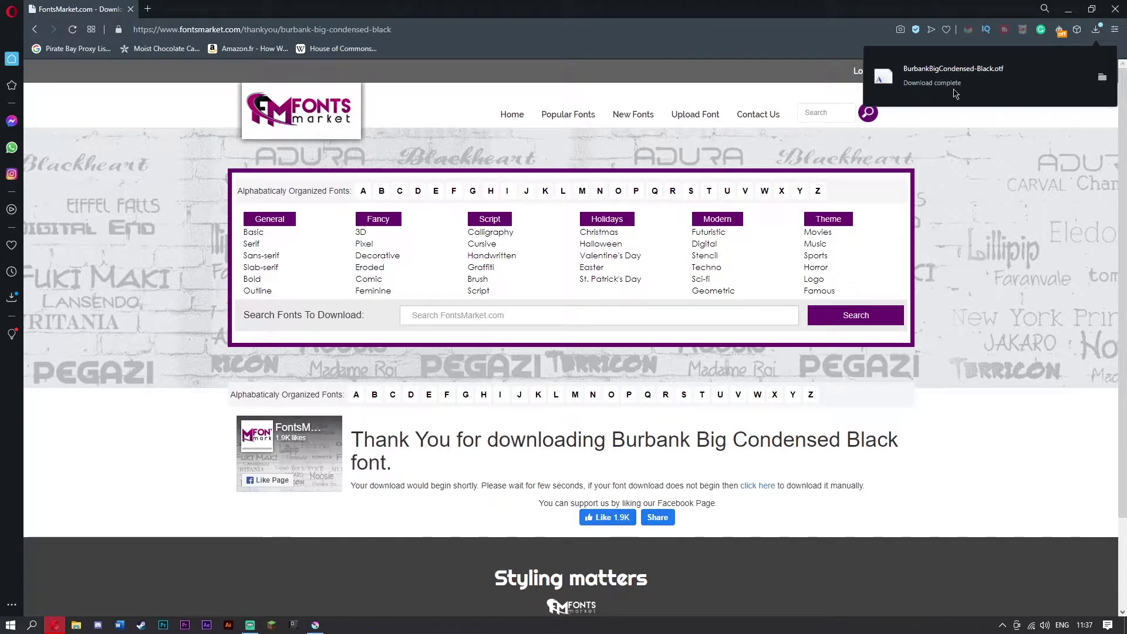
{"action": "left_click", "coordinate": [955, 92]}
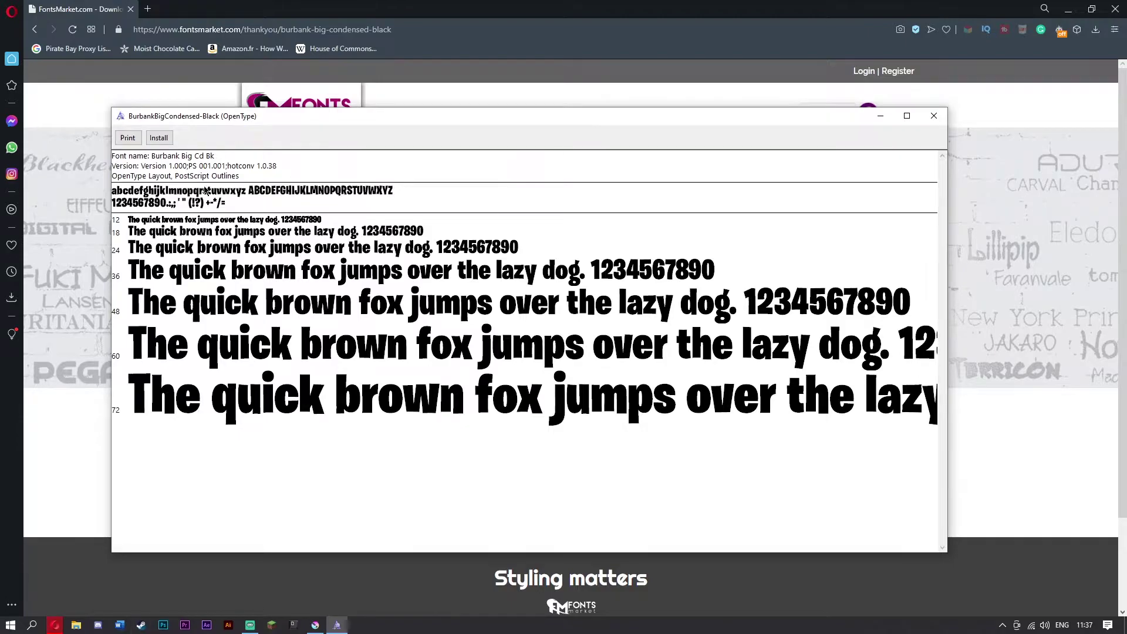
Step: Install Burbank Big Condensed Black, close the font viewer and switch back to Krita
{"action": "left_click", "coordinate": [159, 143]}
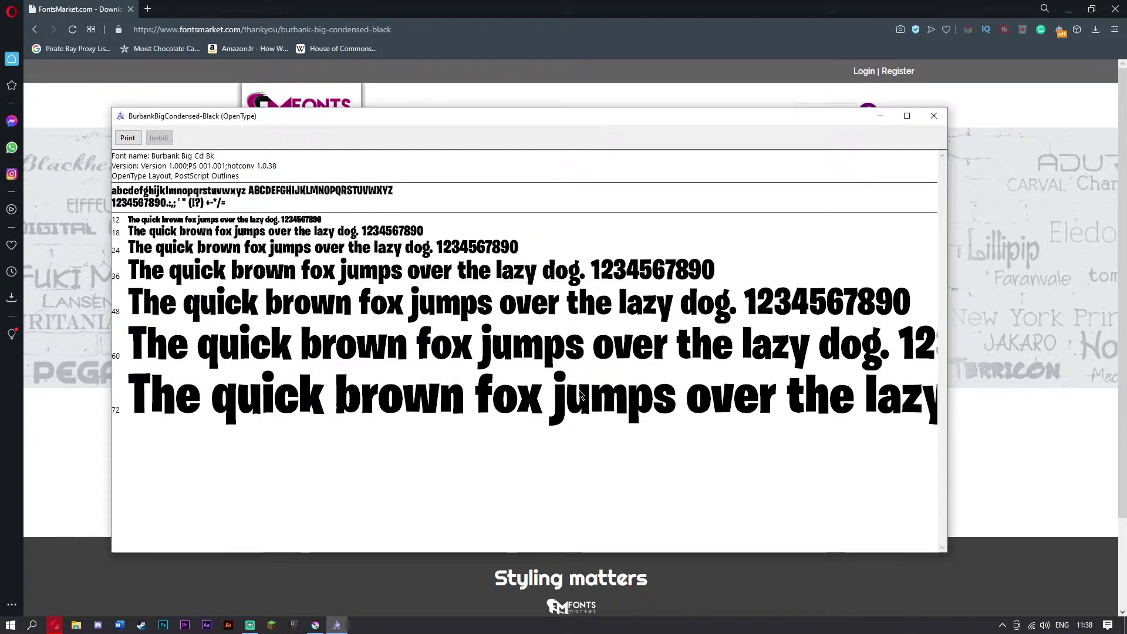
{"action": "key", "text": "alt+F4"}
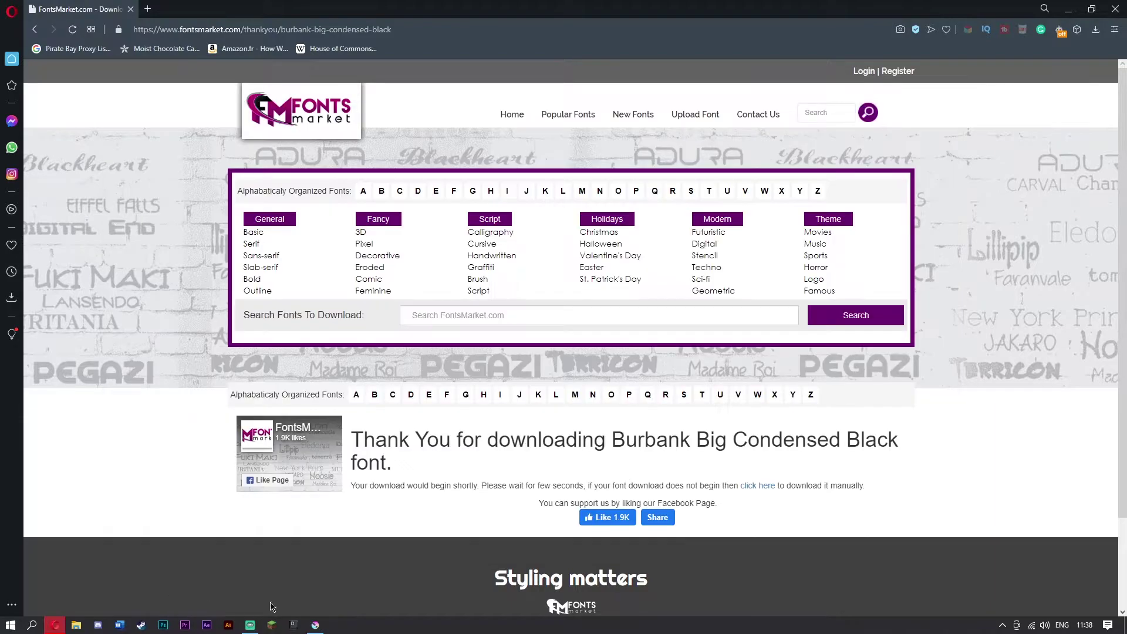
{"action": "key", "text": "alt+Tab"}
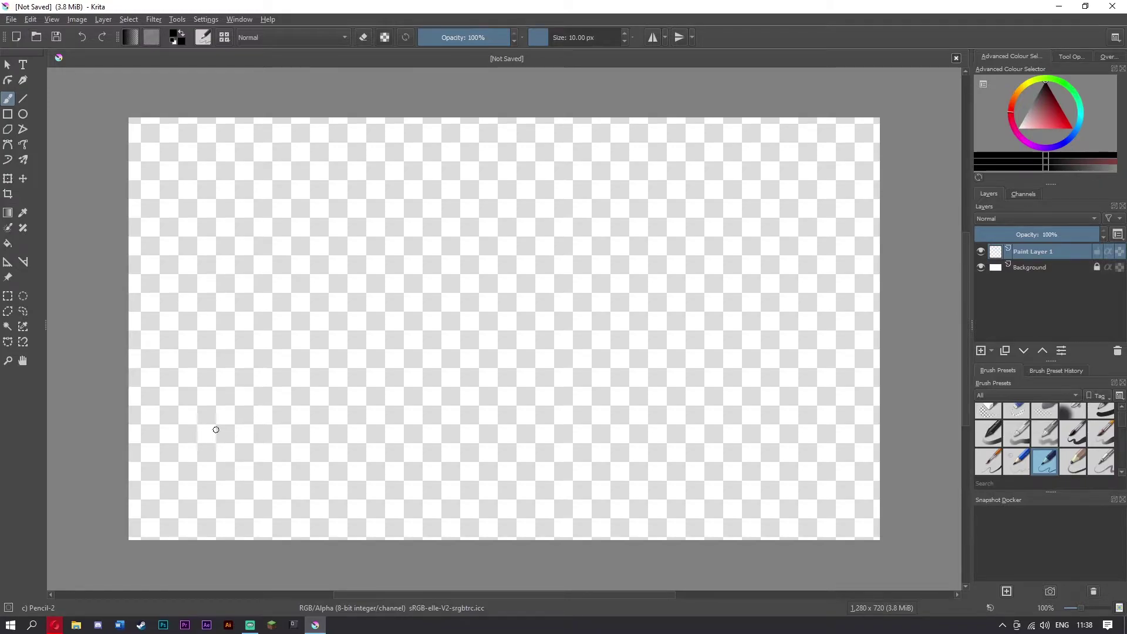
Step: Search the web for 'blue sunburst 1280x720' from the browser's address bar
{"action": "left_click", "coordinate": [55, 625]}
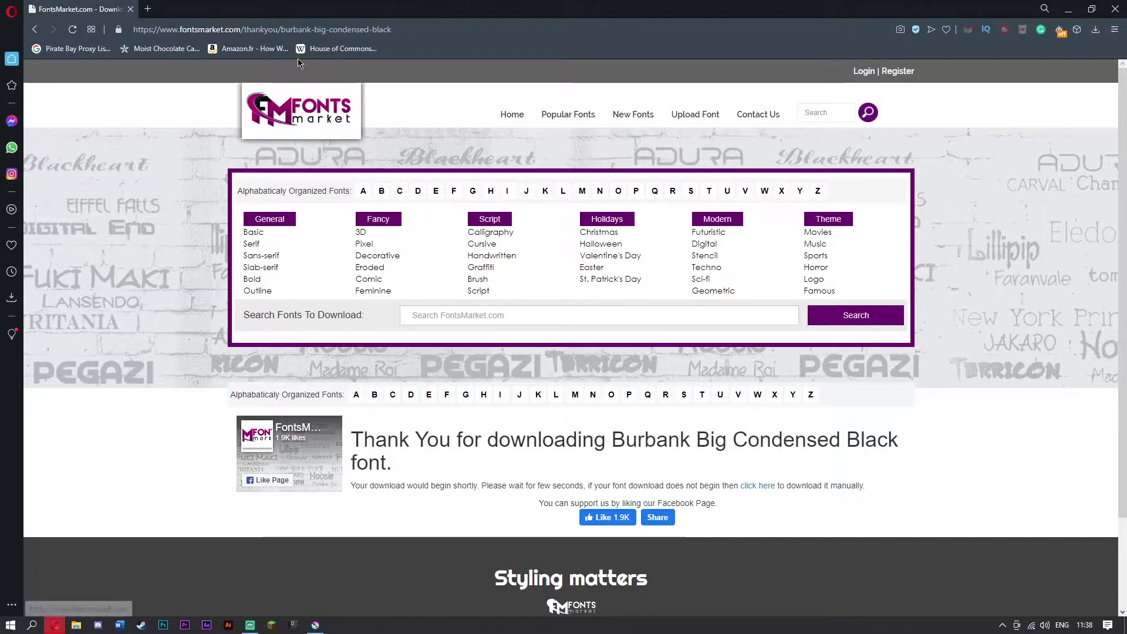
{"action": "left_click", "coordinate": [179, 30]}
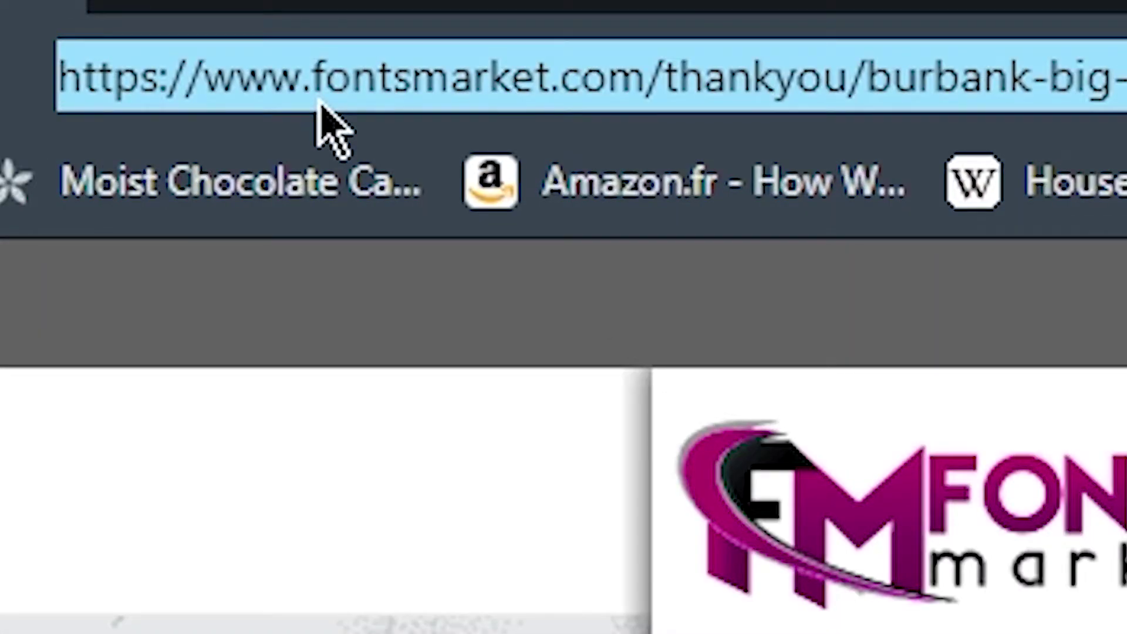
{"action": "type", "text": "bl"}
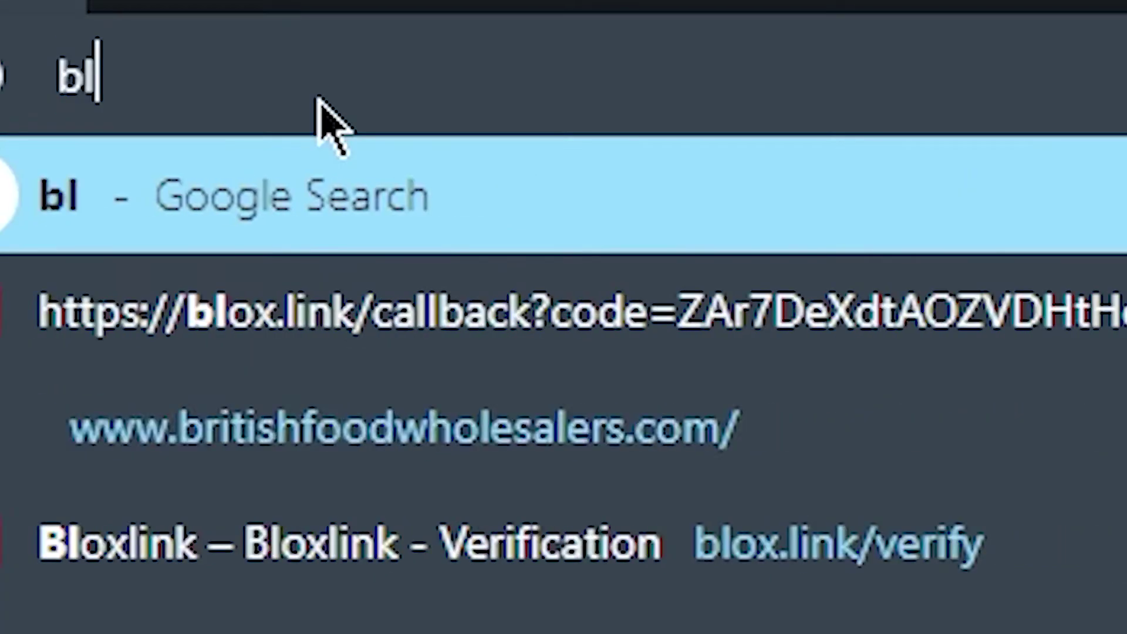
{"action": "type", "text": "ue sunburst"}
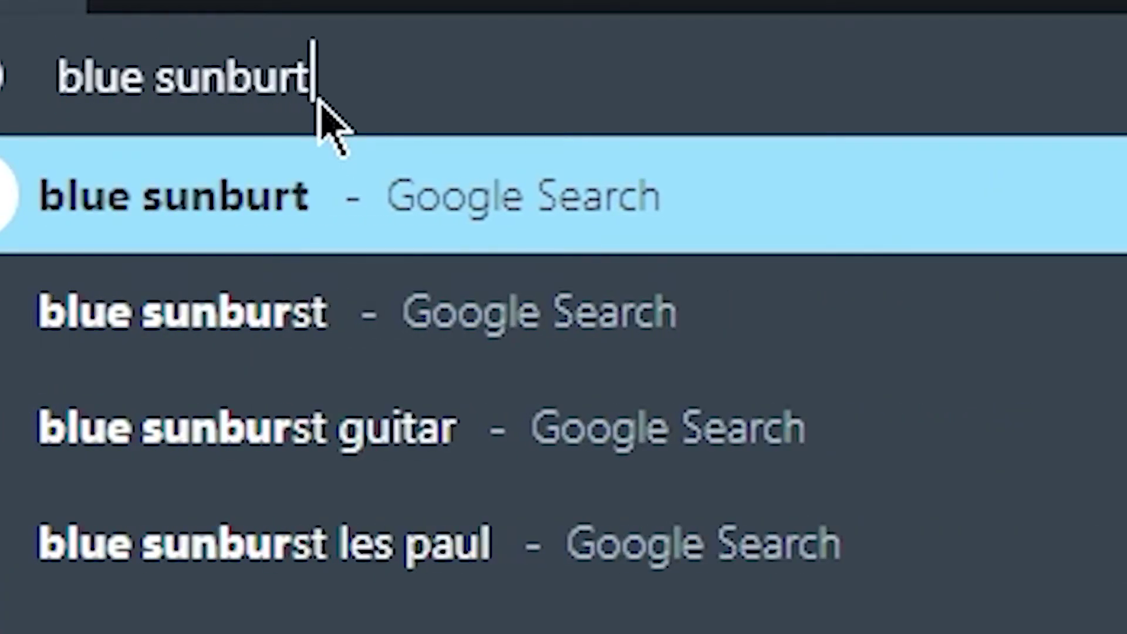
{"action": "key", "text": "BackSpace"}
{"action": "type", "text": "st 1280x"}
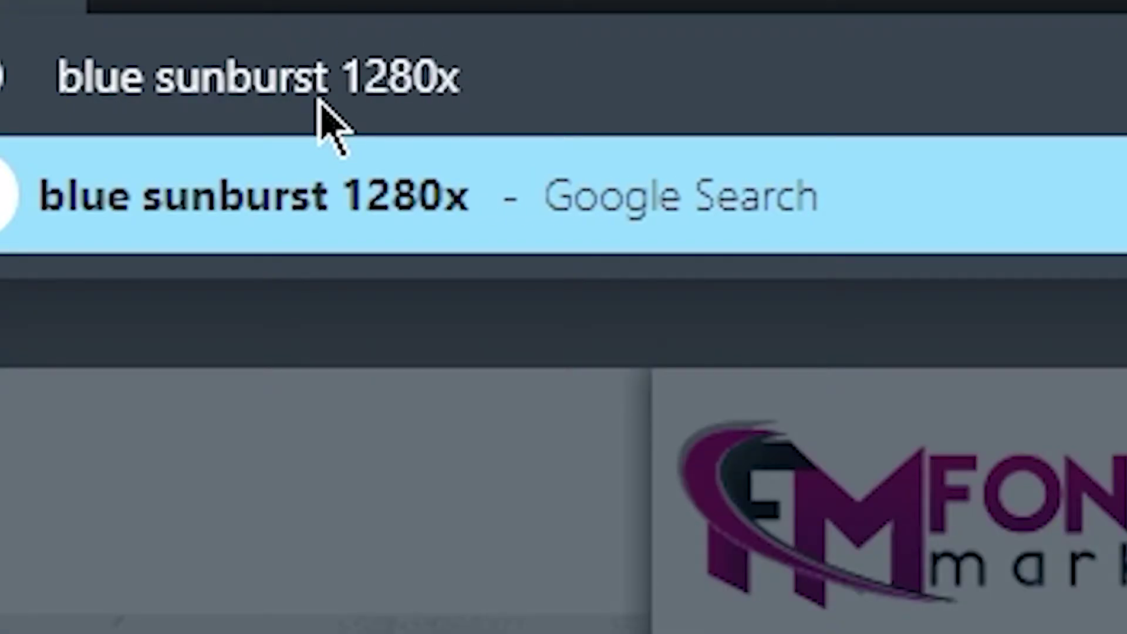
{"action": "type", "text": "720"}
{"action": "key", "text": "Return"}
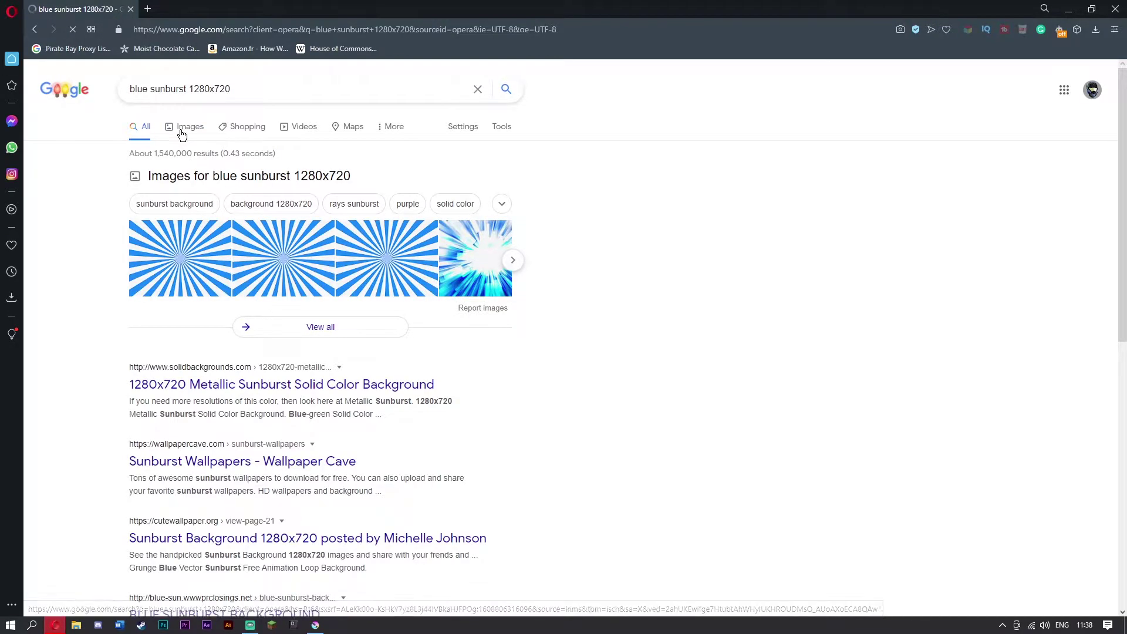
Step: Save the abstract blue-and-white sunburst image from Google Images to the Desktop
{"action": "left_click", "coordinate": [183, 128]}
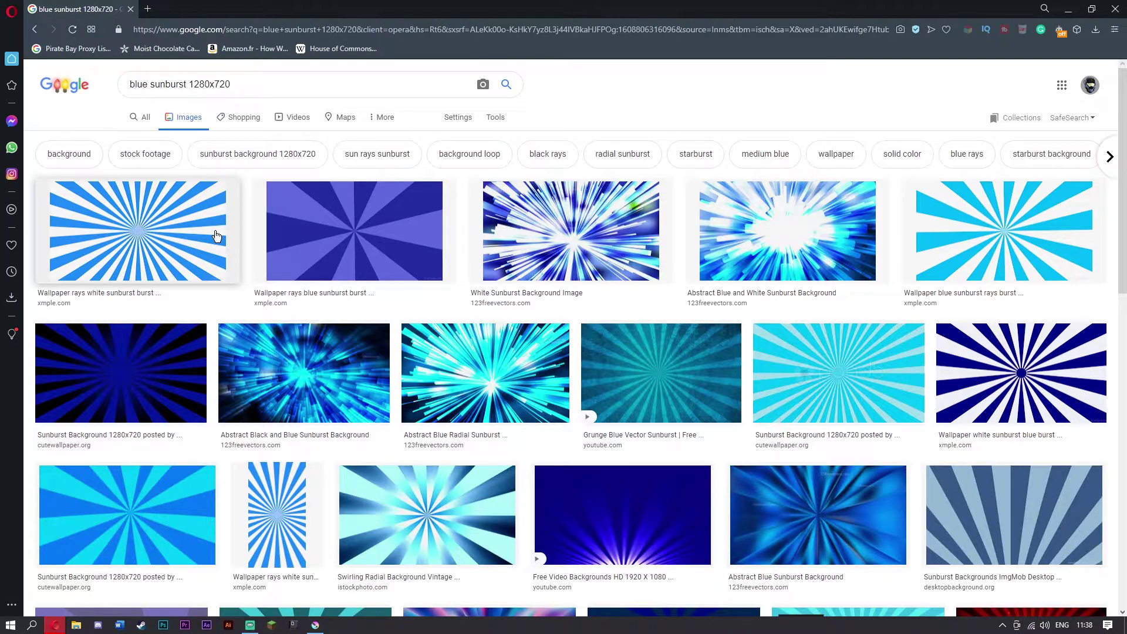
{"action": "left_click", "coordinate": [539, 221]}
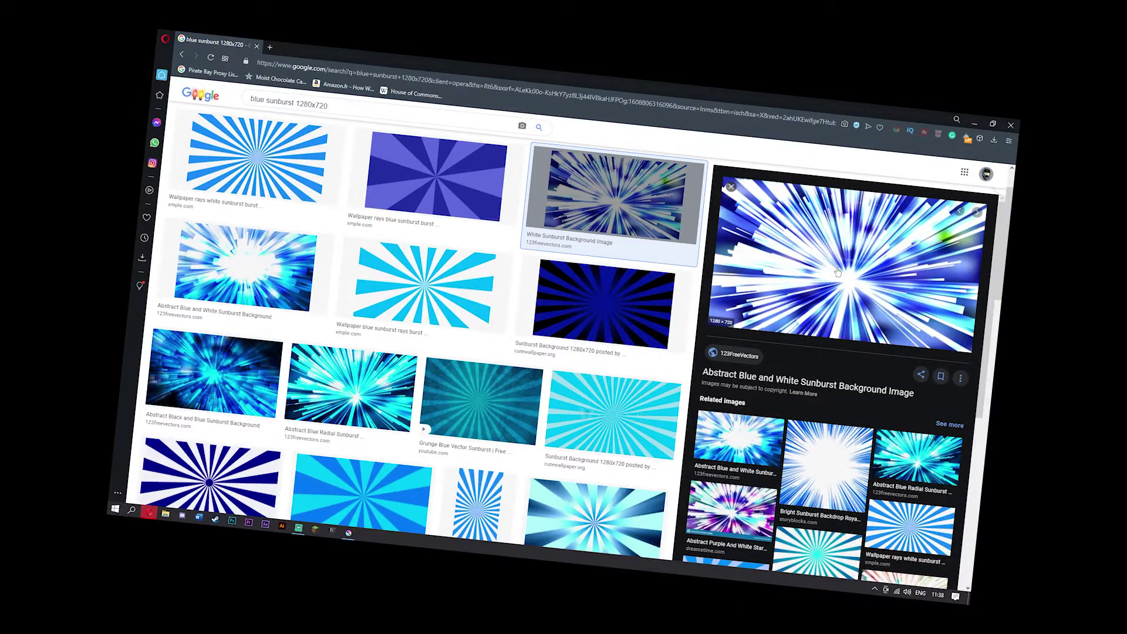
{"action": "right_click", "coordinate": [837, 272]}
{"action": "left_click", "coordinate": [938, 354]}
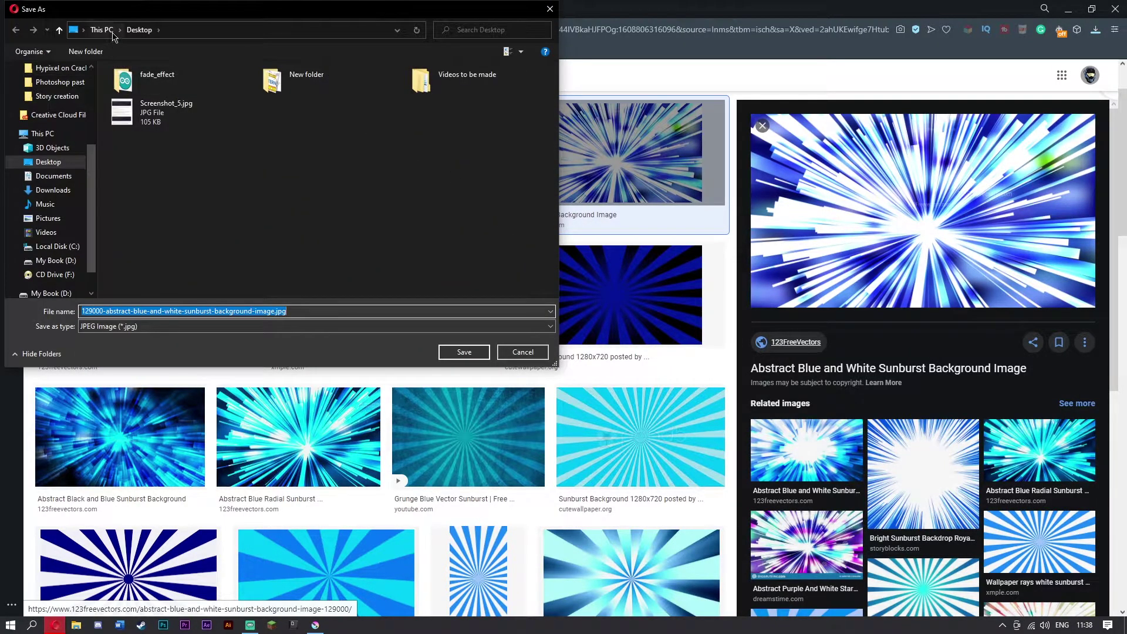
{"action": "left_click", "coordinate": [473, 355]}
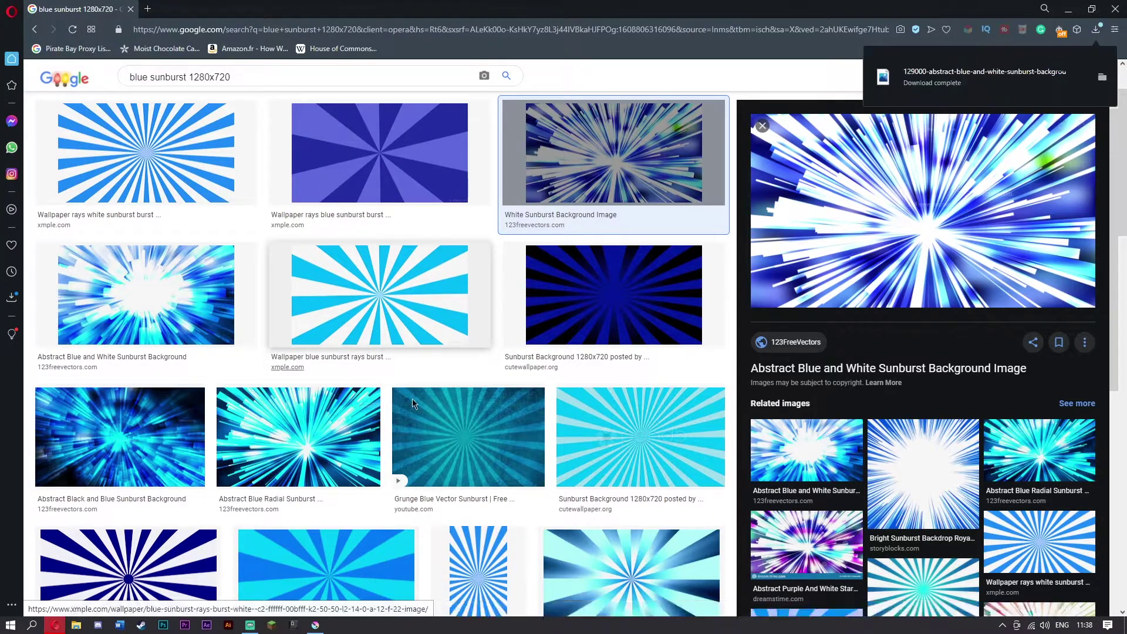
Step: Import the sunburst JPG from the Desktop as a new layer via Layer > Import Layer
{"action": "key", "text": "alt+Tab"}
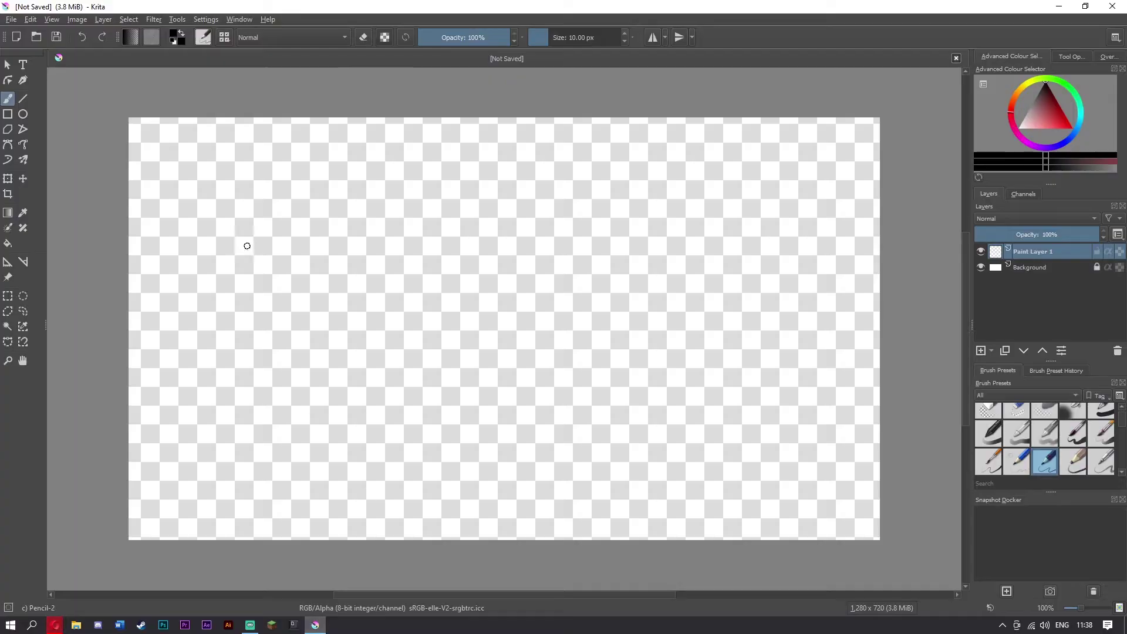
{"action": "left_click", "coordinate": [104, 19]}
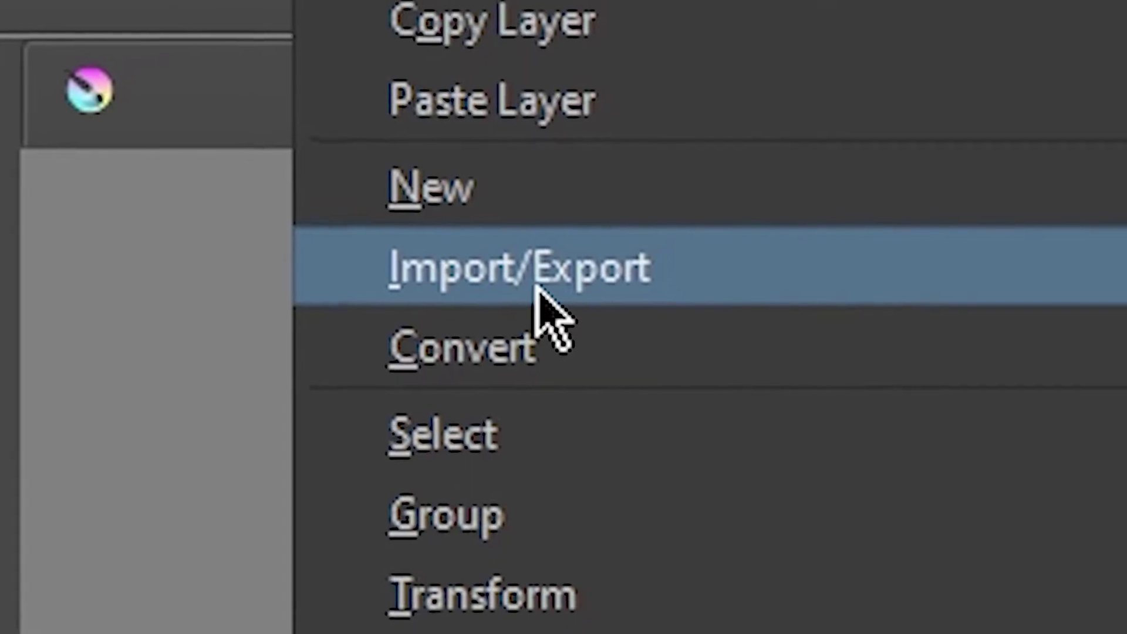
{"action": "mouse_move", "coordinate": [581, 375]}
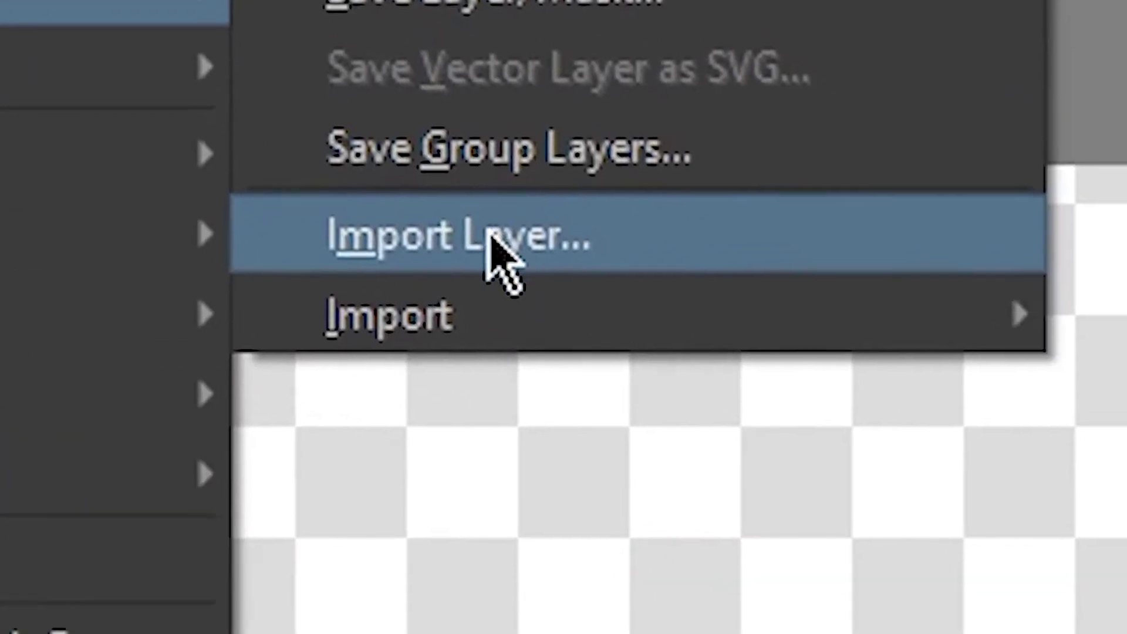
{"action": "left_click", "coordinate": [610, 358]}
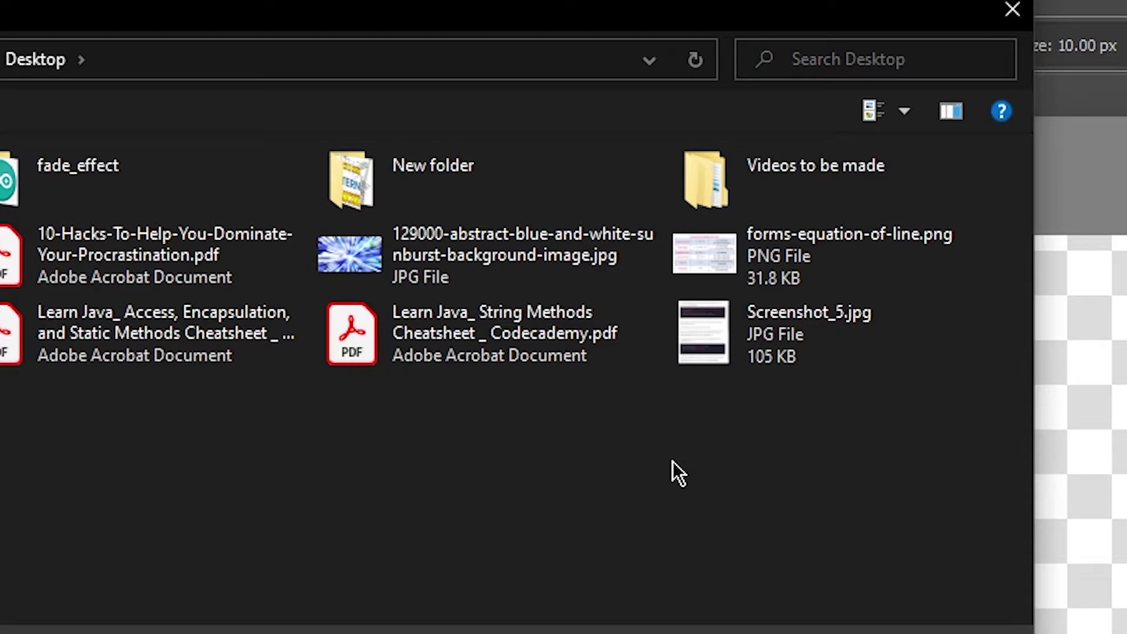
{"action": "double_click", "coordinate": [441, 246]}
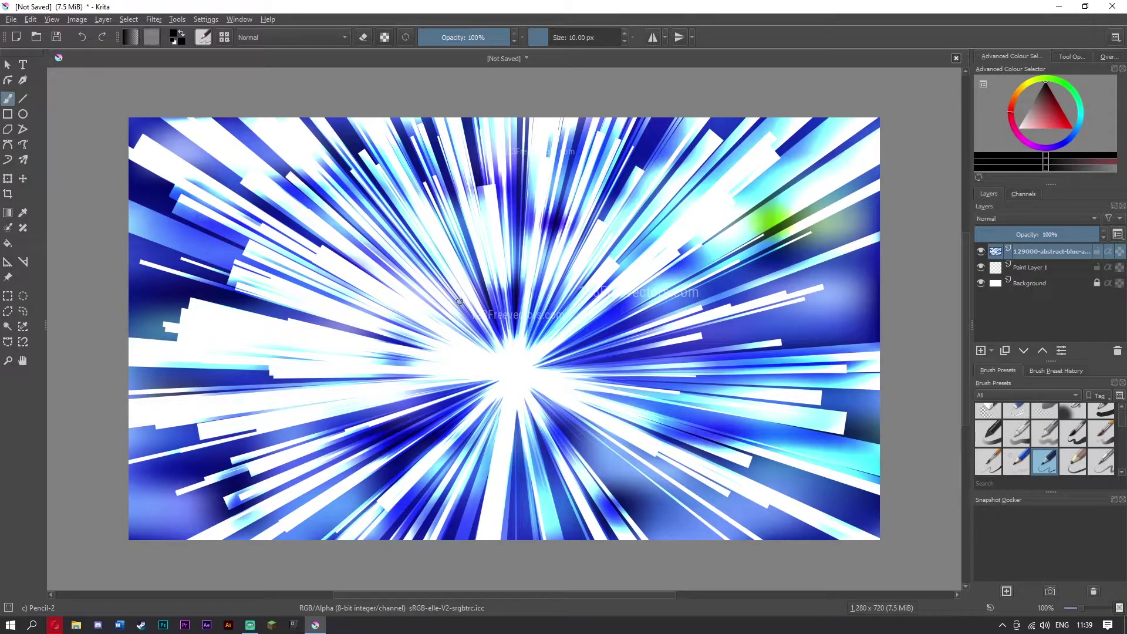
Step: Draw a text box over most of the sunburst with the Text Tool and select its placeholder text
{"action": "left_click", "coordinate": [11, 66]}
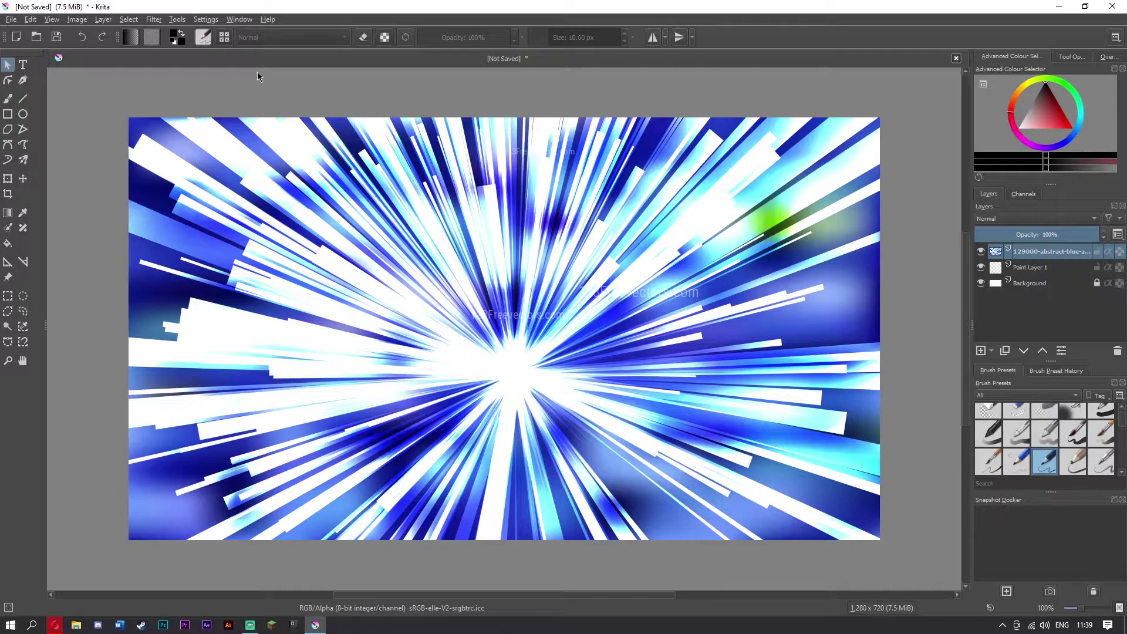
{"action": "left_click", "coordinate": [24, 65]}
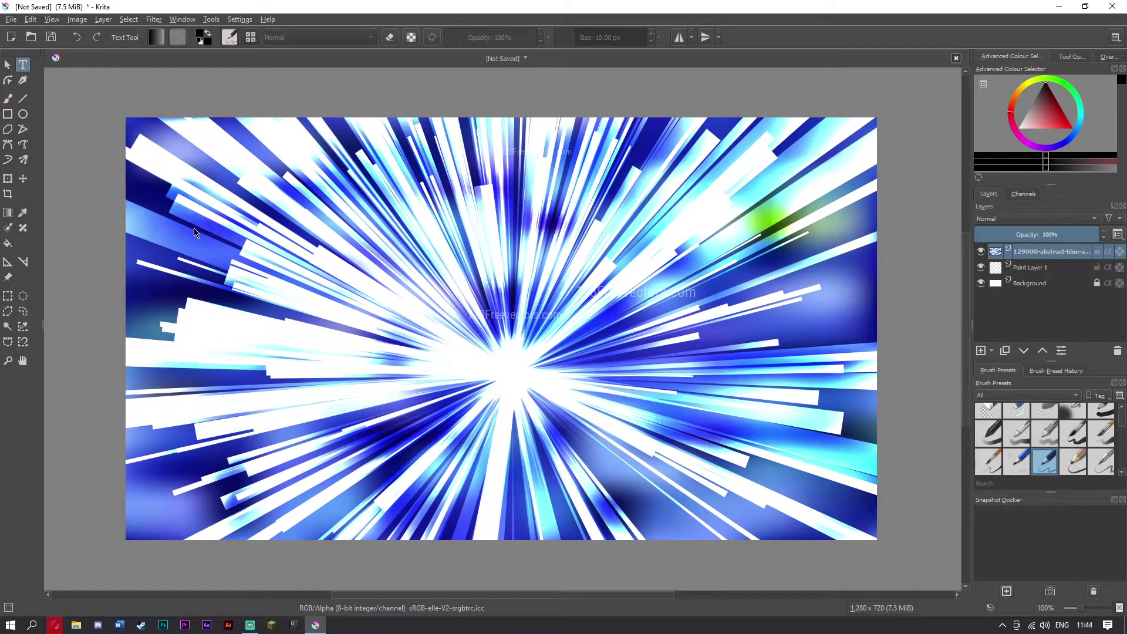
{"action": "left_click_drag", "start_coordinate": [166, 154], "coordinate": [813, 472]}
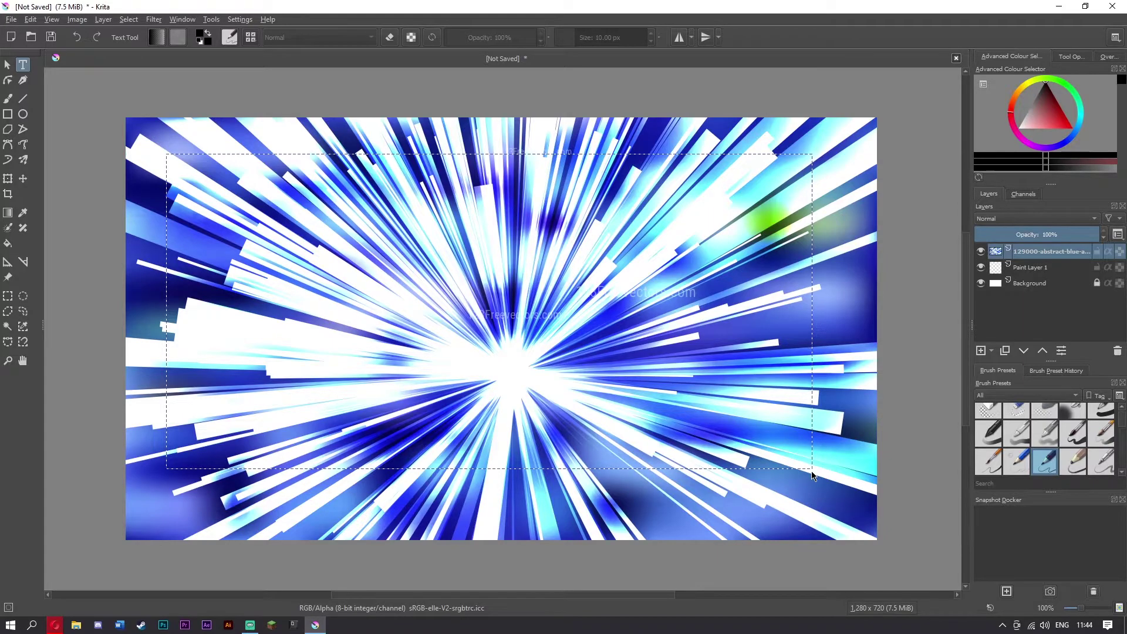
{"action": "key", "text": "ctrl+a"}
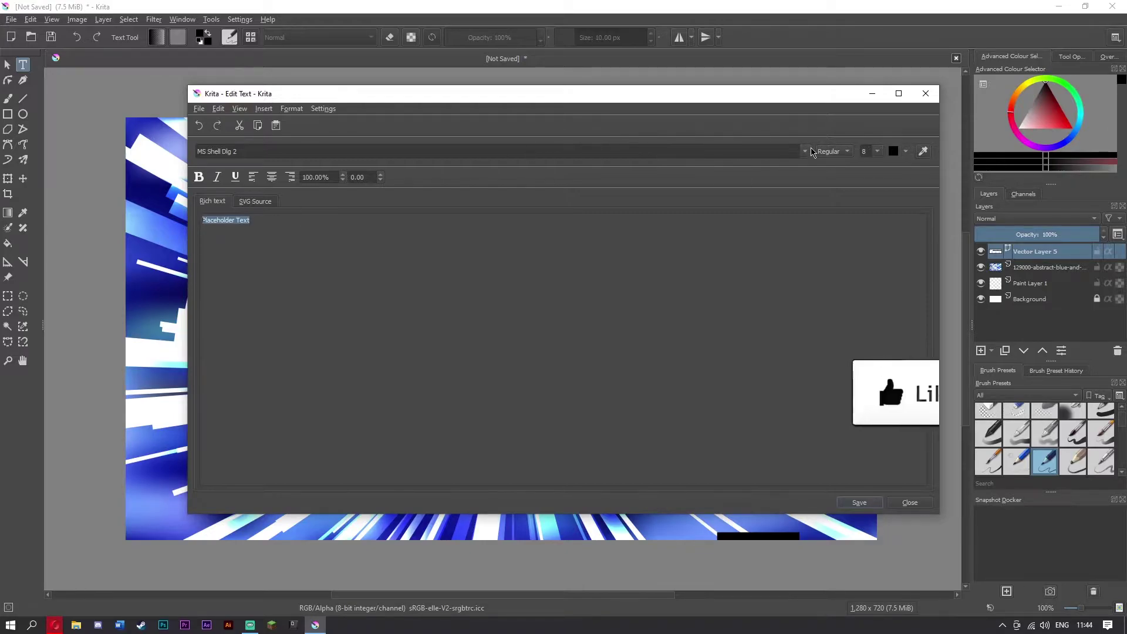
Step: Set the text's font to Burbank Big Cd Bd in the Edit Text dialog
{"action": "type", "text": "DD"}
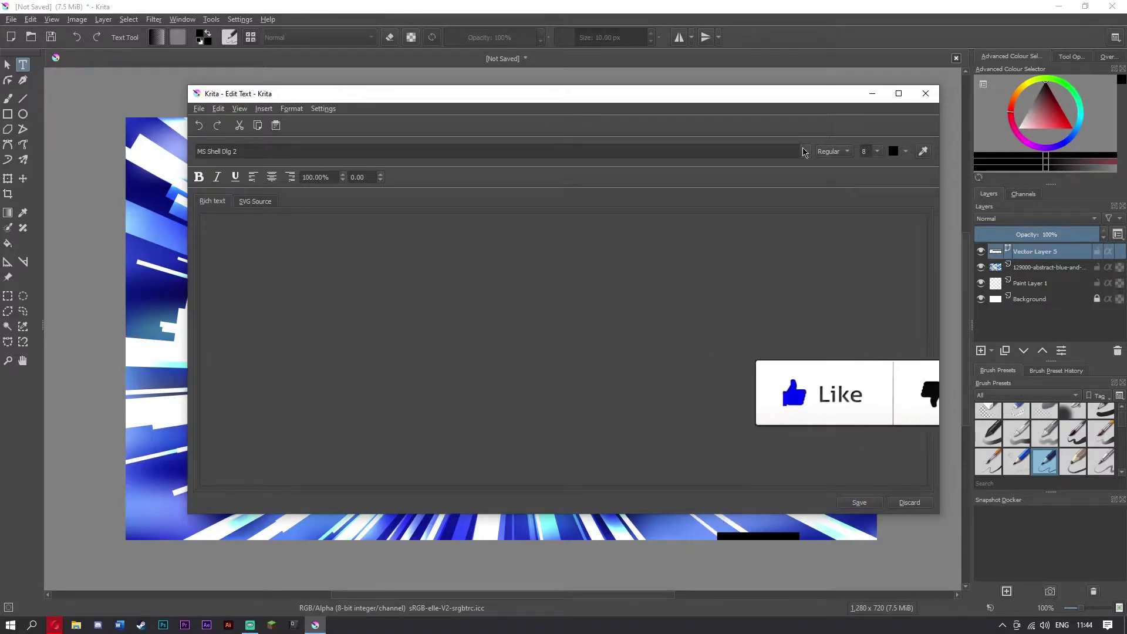
{"action": "left_click", "coordinate": [804, 151]}
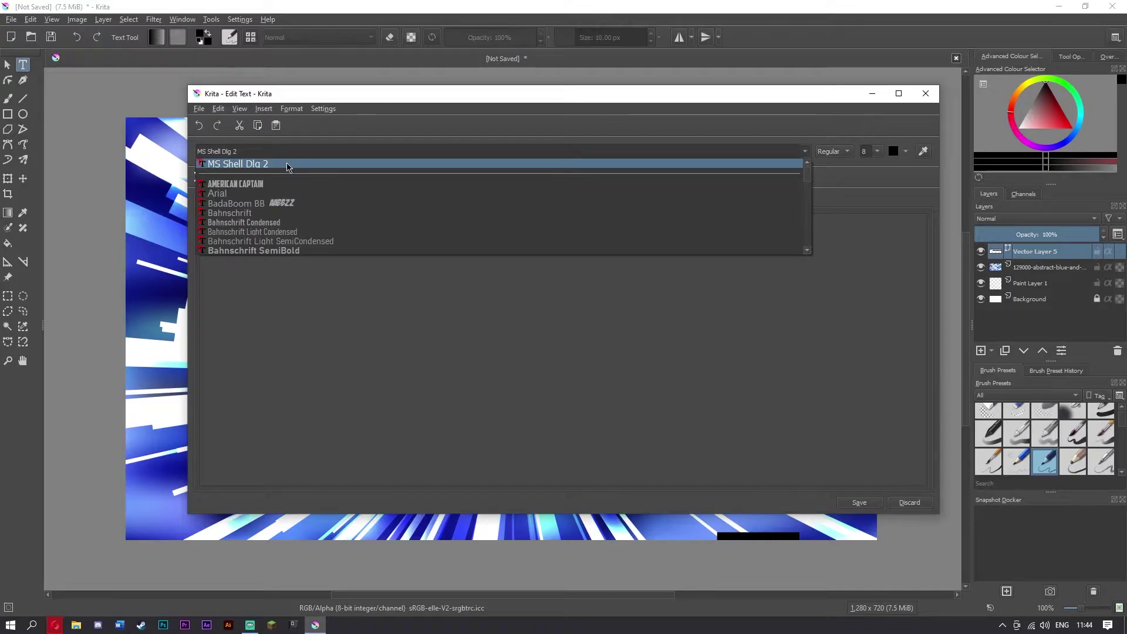
{"action": "scroll", "coordinate": [267, 203], "scroll_direction": "down", "scroll_amount": 3}
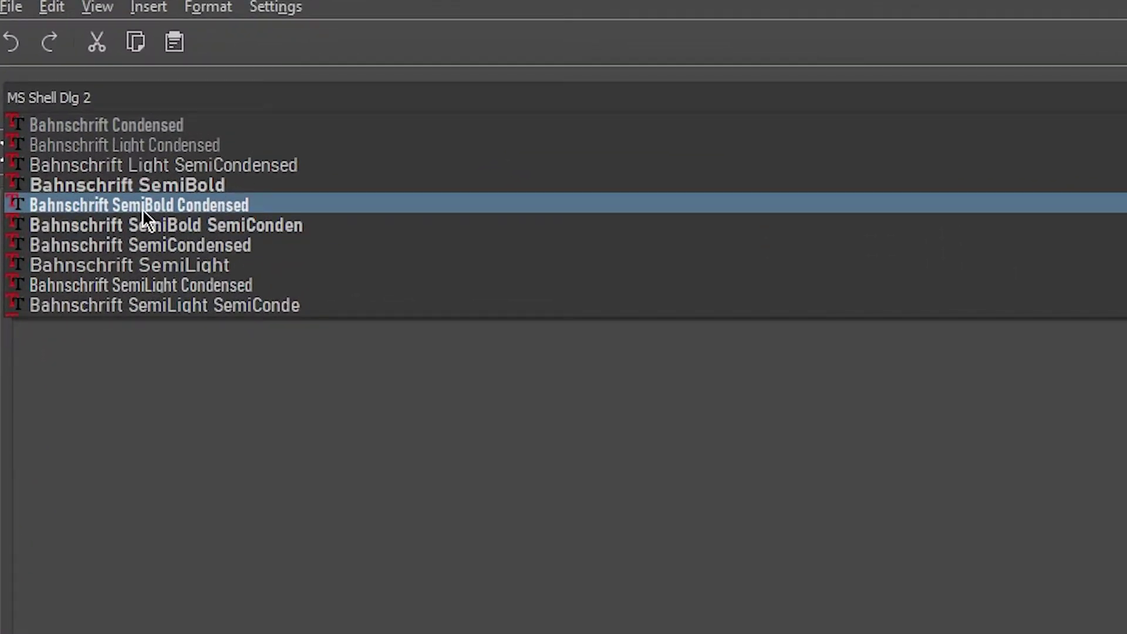
{"action": "scroll", "coordinate": [152, 225], "scroll_direction": "down", "scroll_amount": 1}
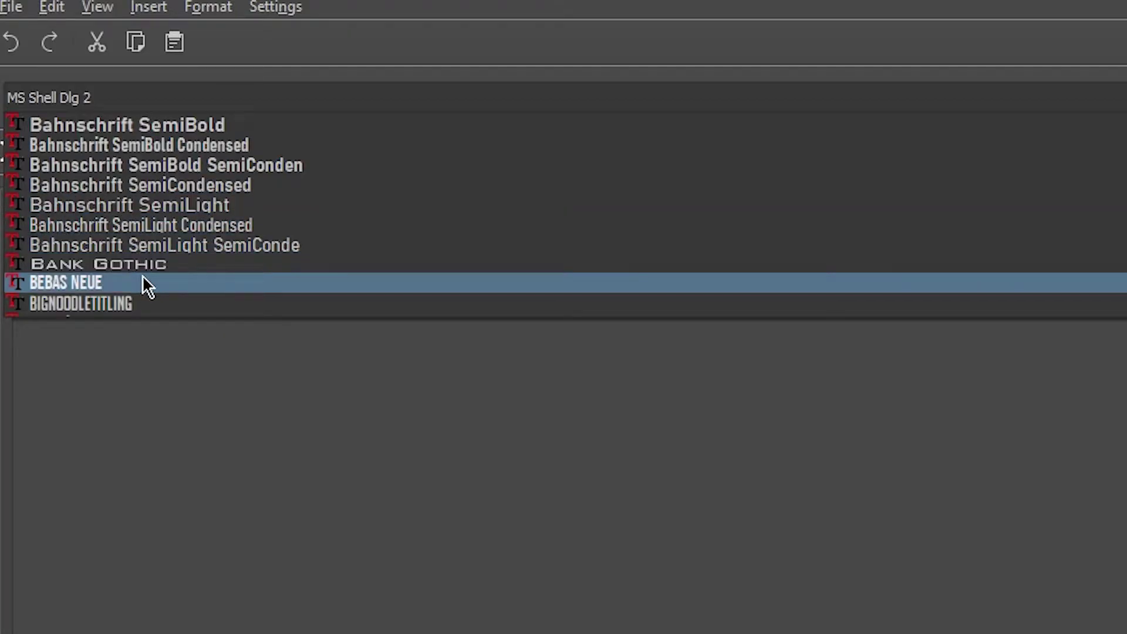
{"action": "scroll", "coordinate": [142, 275], "scroll_direction": "down", "scroll_amount": 2}
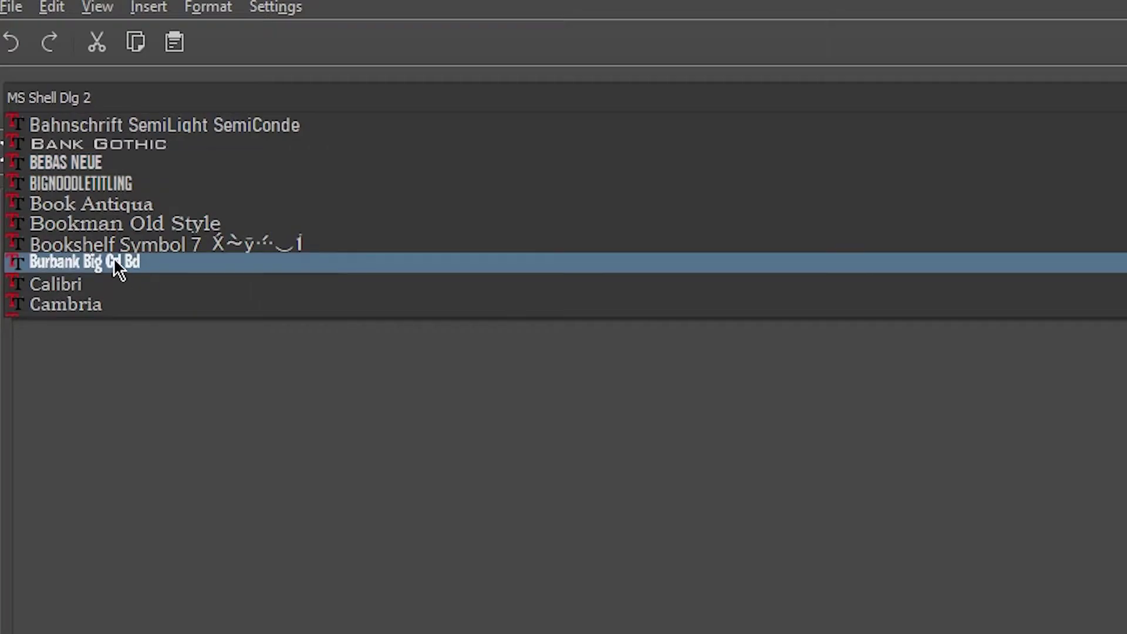
{"action": "left_click", "coordinate": [118, 267]}
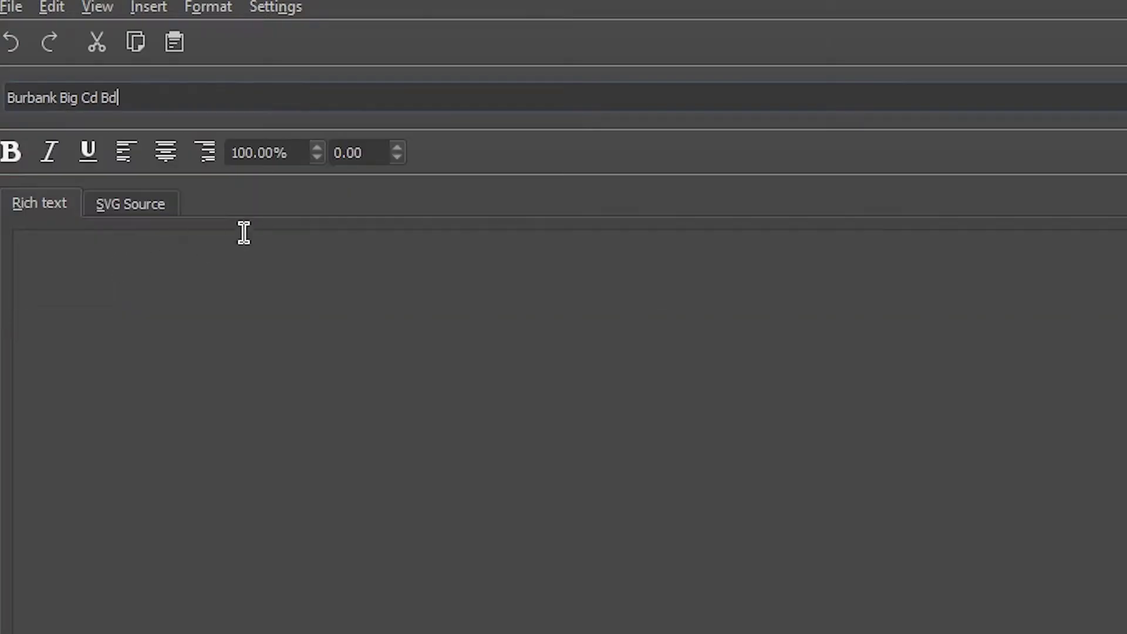
Step: Type HOW TO USE as the text content
{"action": "left_click", "coordinate": [234, 273]}
{"action": "type", "text": "hO"}
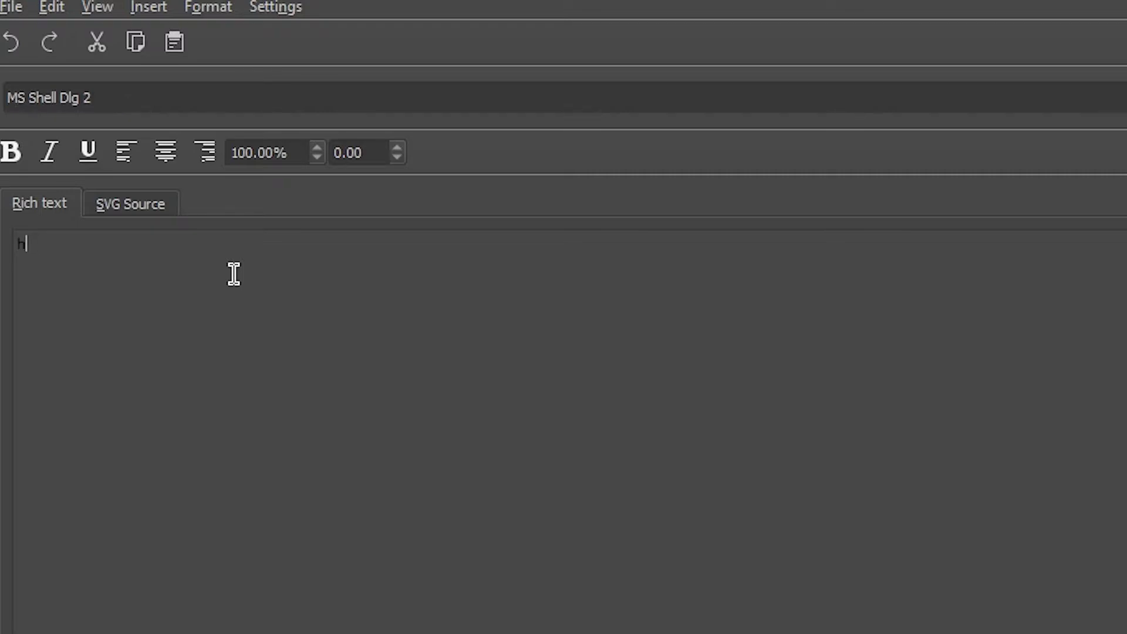
{"action": "key", "text": "BackSpace"}
{"action": "type", "text": "how to "}
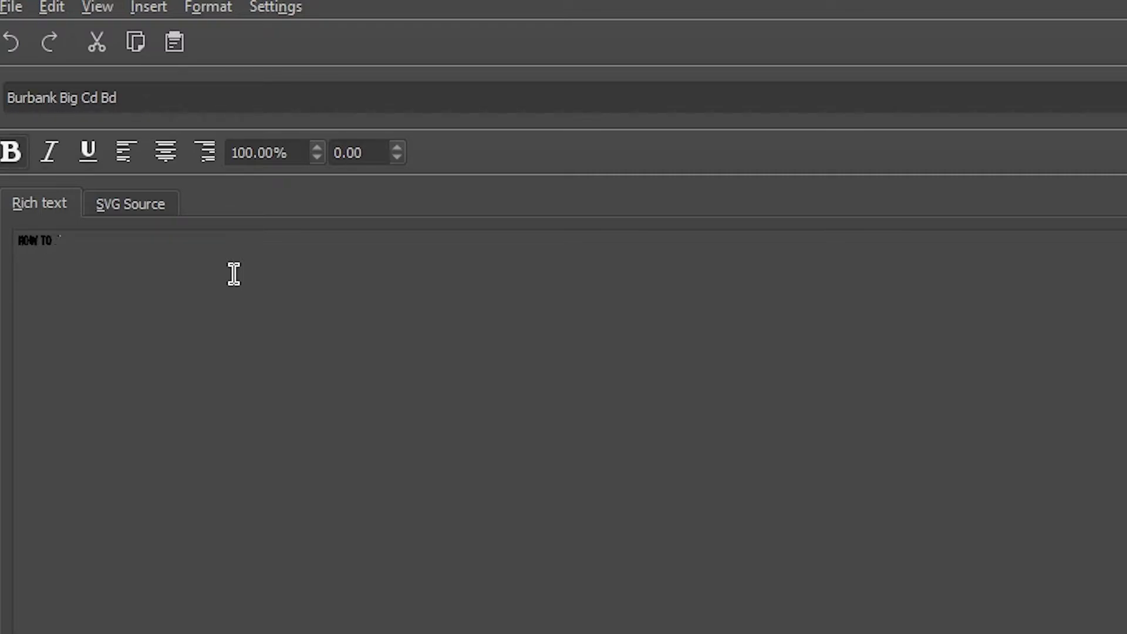
{"action": "type", "text": "use"}
Step: Set the font size to 16, save the text onto the canvas and close the editor
{"action": "left_click", "coordinate": [1076, 112]}
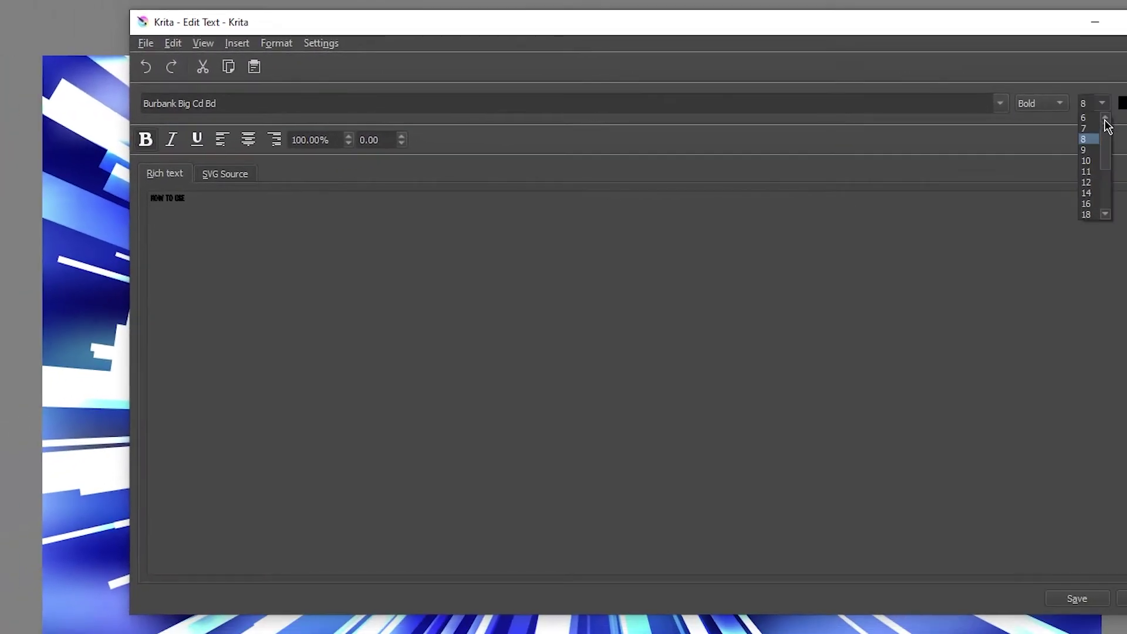
{"action": "left_click", "coordinate": [1086, 203]}
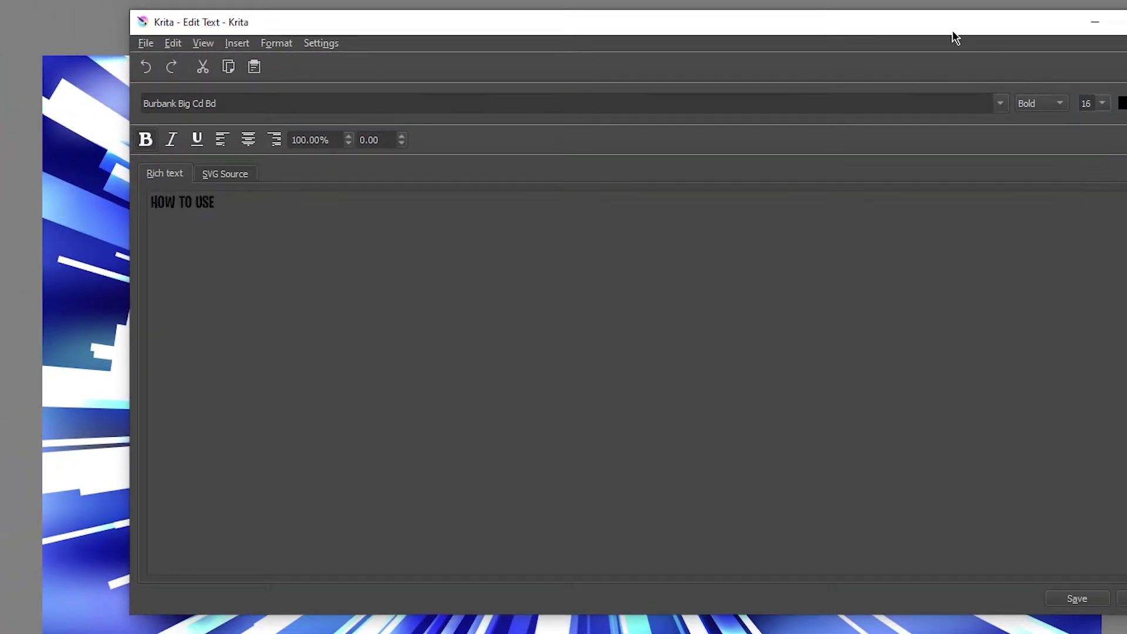
{"action": "left_click_drag", "start_coordinate": [952, 33], "coordinate": [851, 22]}
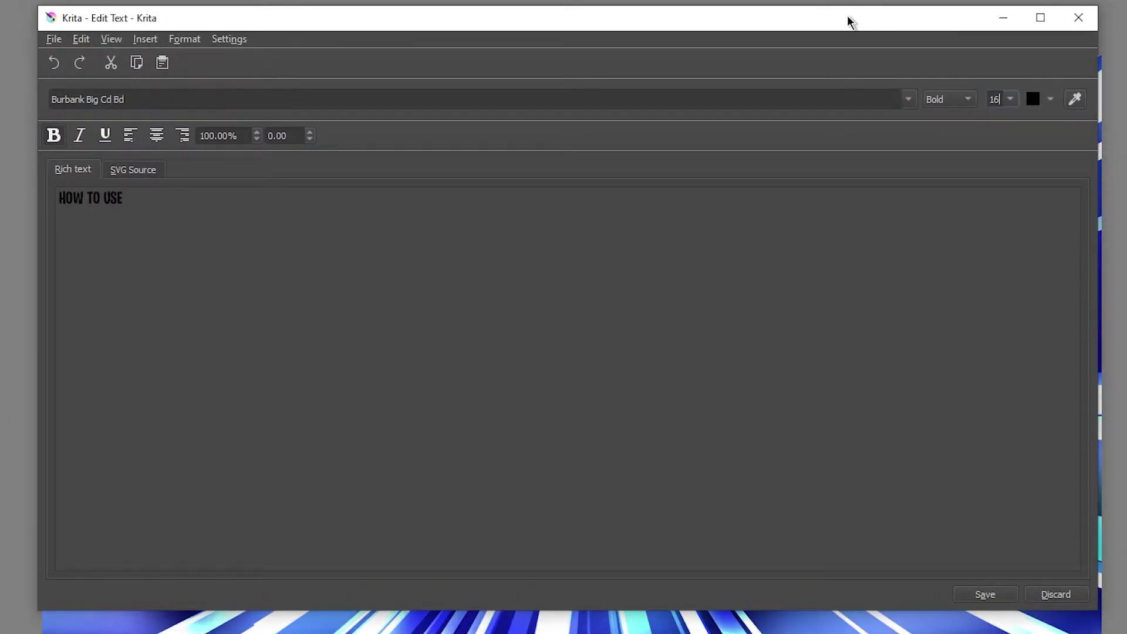
{"action": "left_click", "coordinate": [990, 596]}
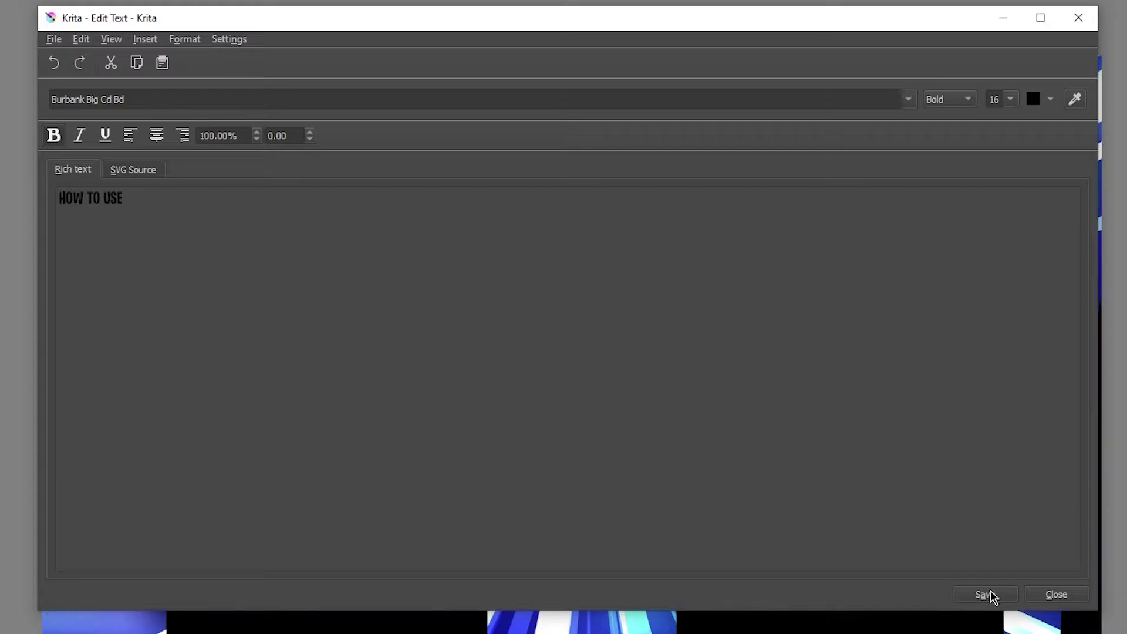
{"action": "left_click", "coordinate": [1062, 596]}
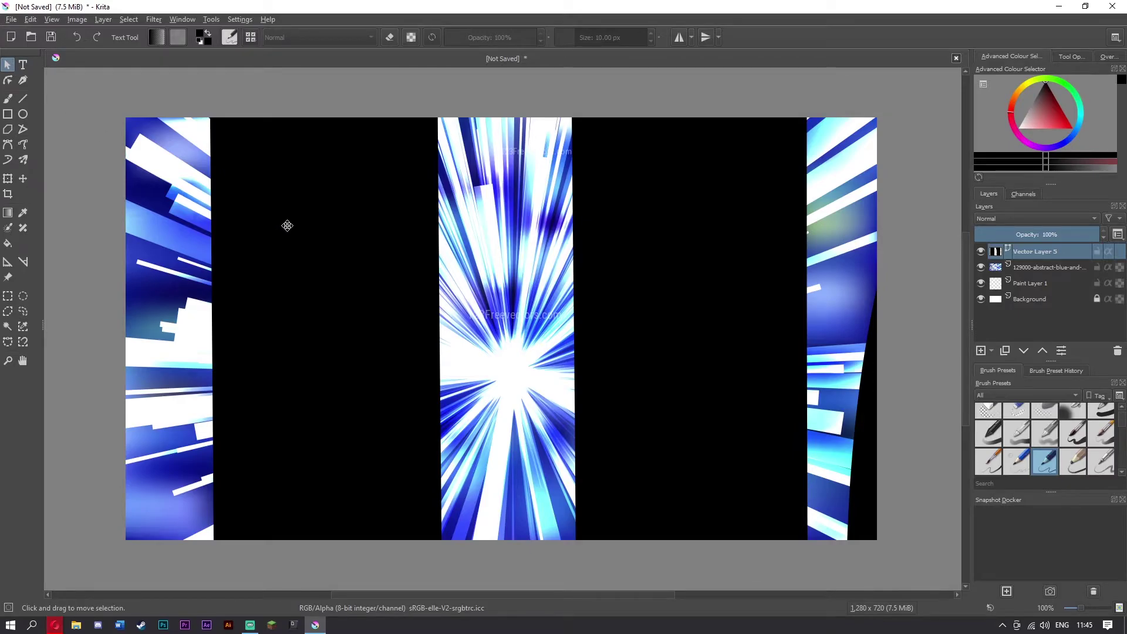
Step: Scale the HOW TO USE text down with the Transform tool (Ctrl+T) to about image width
{"action": "key", "text": "ctrl+t"}
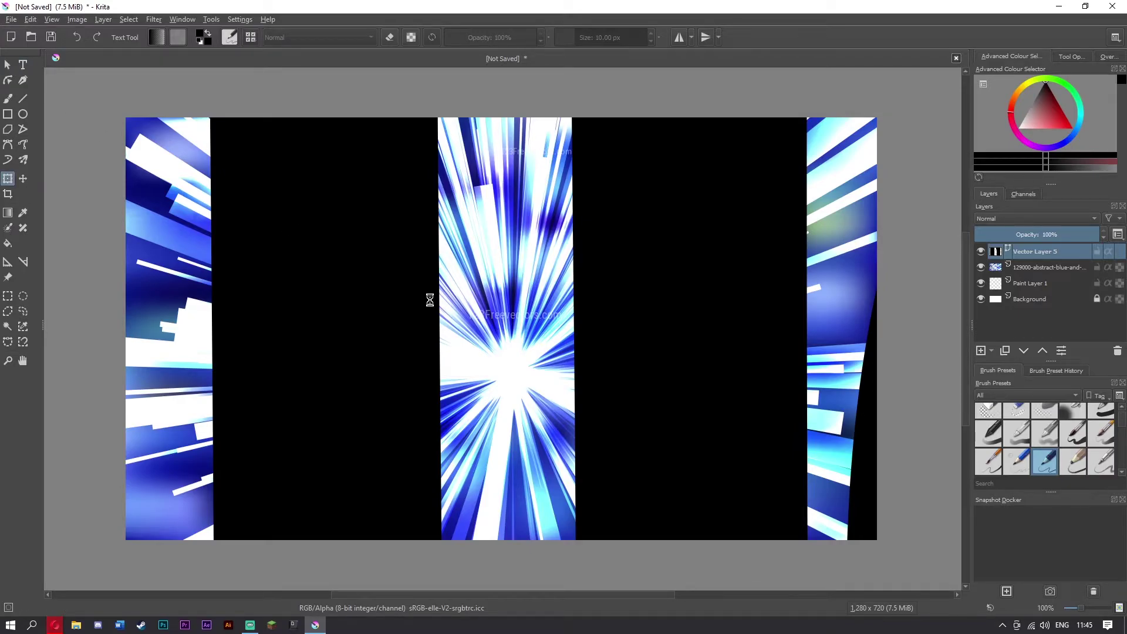
{"action": "scroll", "coordinate": [1071, 612], "scroll_direction": "down", "scroll_amount": 5}
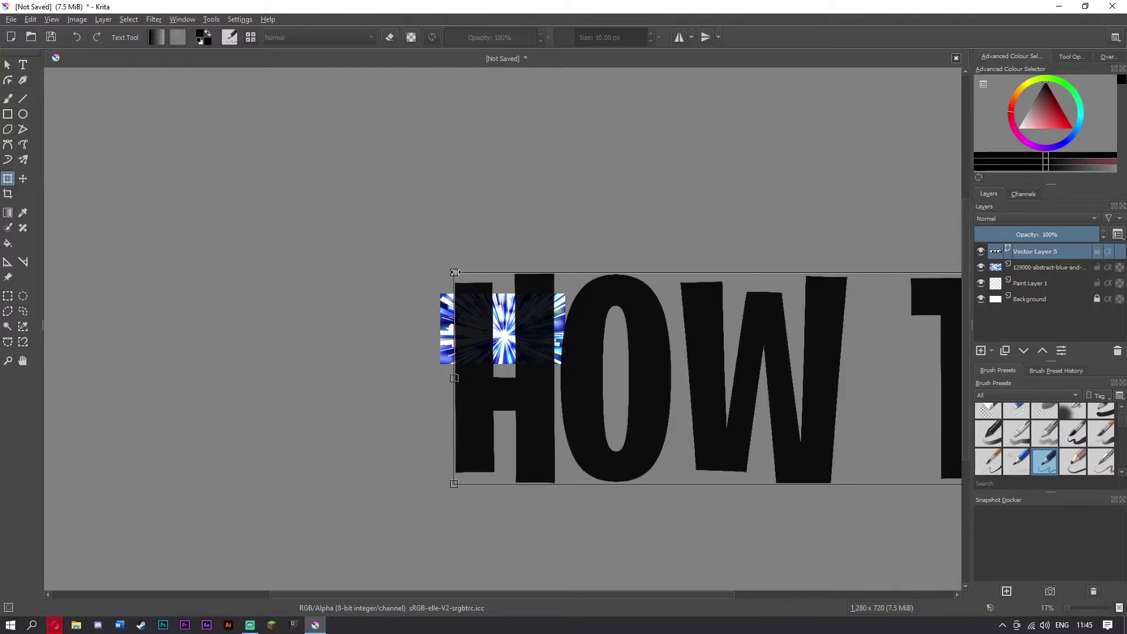
{"action": "left_click_drag", "start_coordinate": [454, 272], "coordinate": [470, 301]}
Step: Move the HOW TO USE text to the top of the sunburst and rotate it slightly clockwise
{"action": "left_click_drag", "start_coordinate": [1069, 611], "coordinate": [1077, 612]}
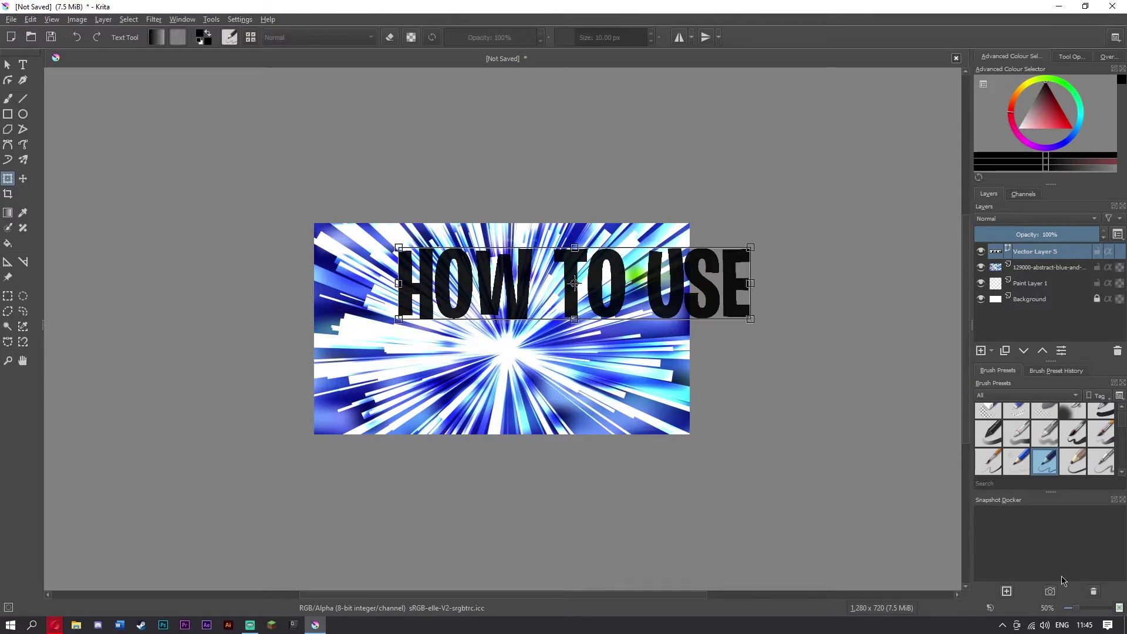
{"action": "left_click_drag", "start_coordinate": [553, 293], "coordinate": [436, 275]}
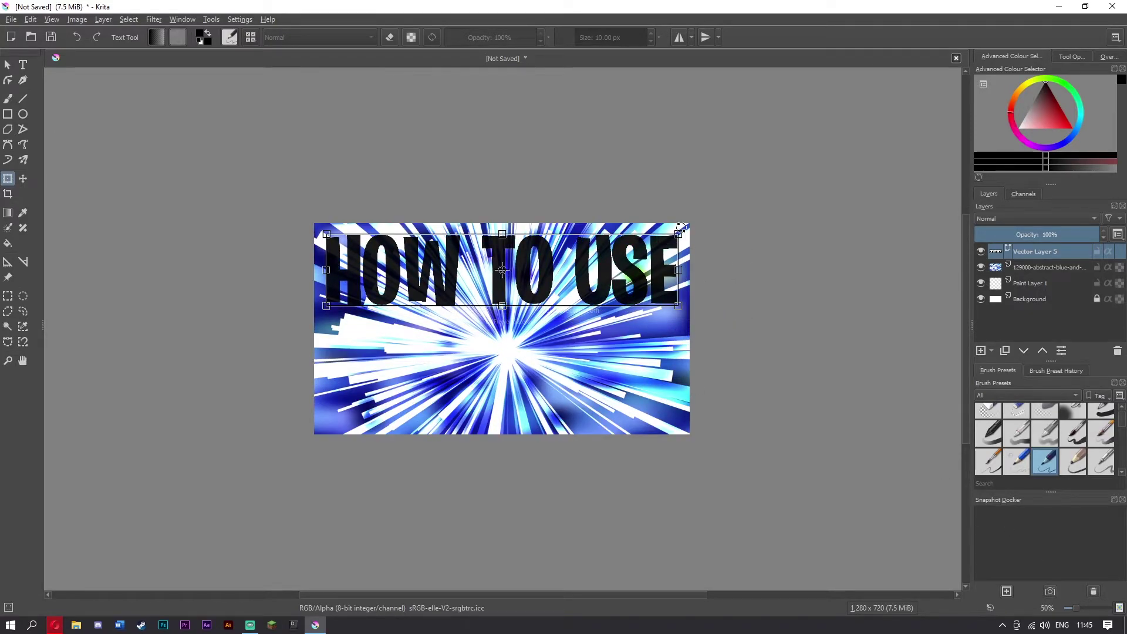
{"action": "left_click_drag", "start_coordinate": [685, 228], "coordinate": [699, 232]}
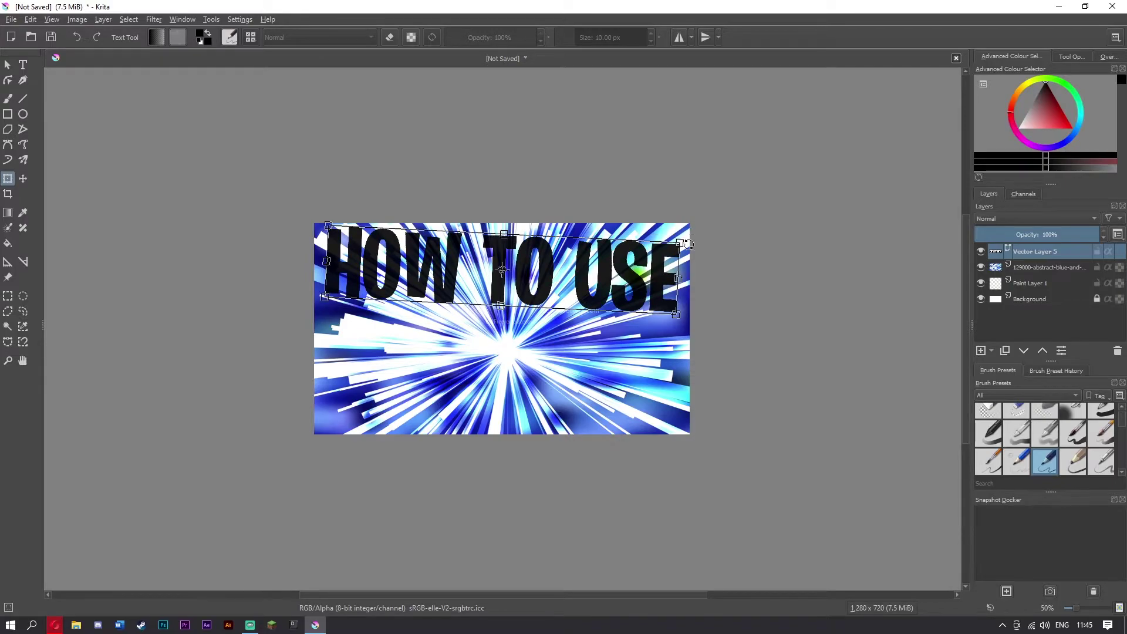
{"action": "left_click_drag", "start_coordinate": [553, 268], "coordinate": [550, 271]}
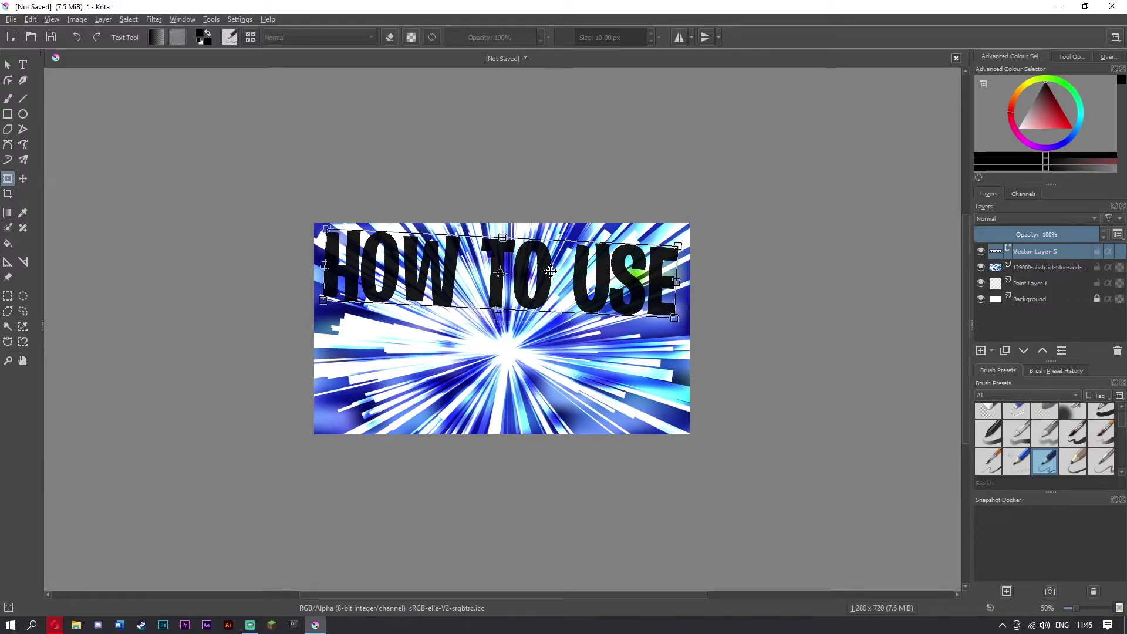
{"action": "left_click", "coordinate": [7, 65]}
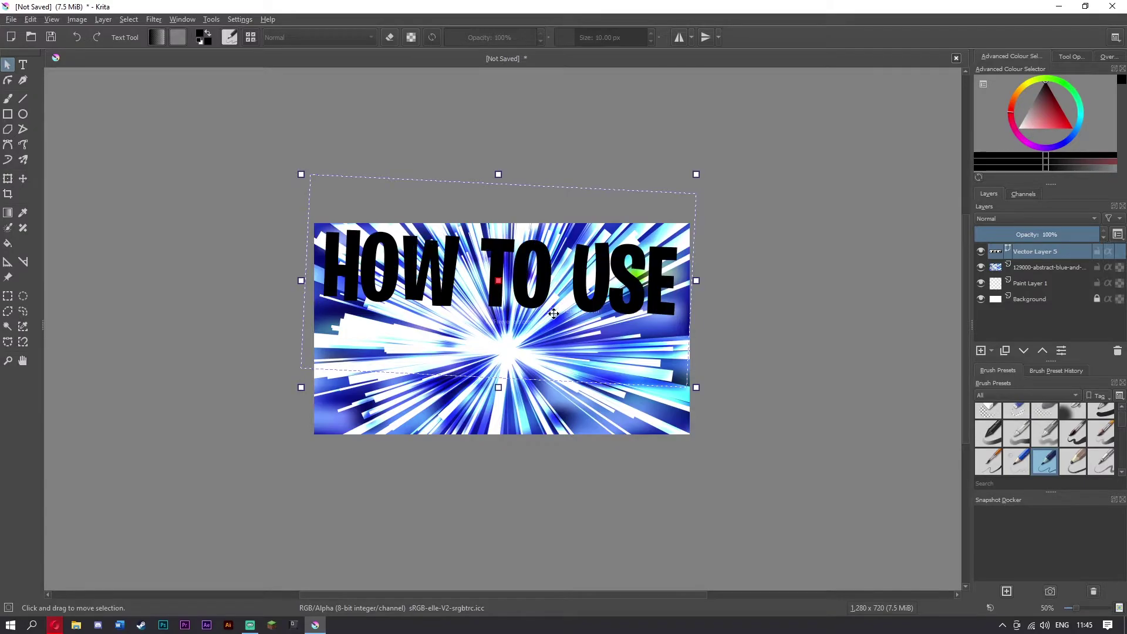